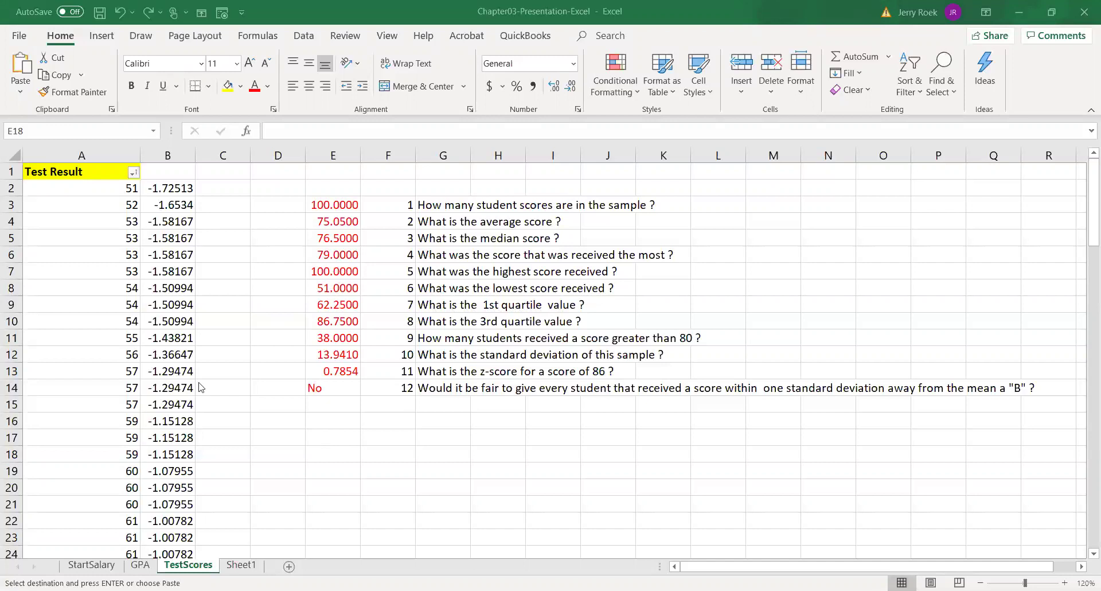
Step: Enter =COUNTIF(A:A,"<" & E9) in D9 to count the scores below the 1st quartile value
left_click(280, 308)
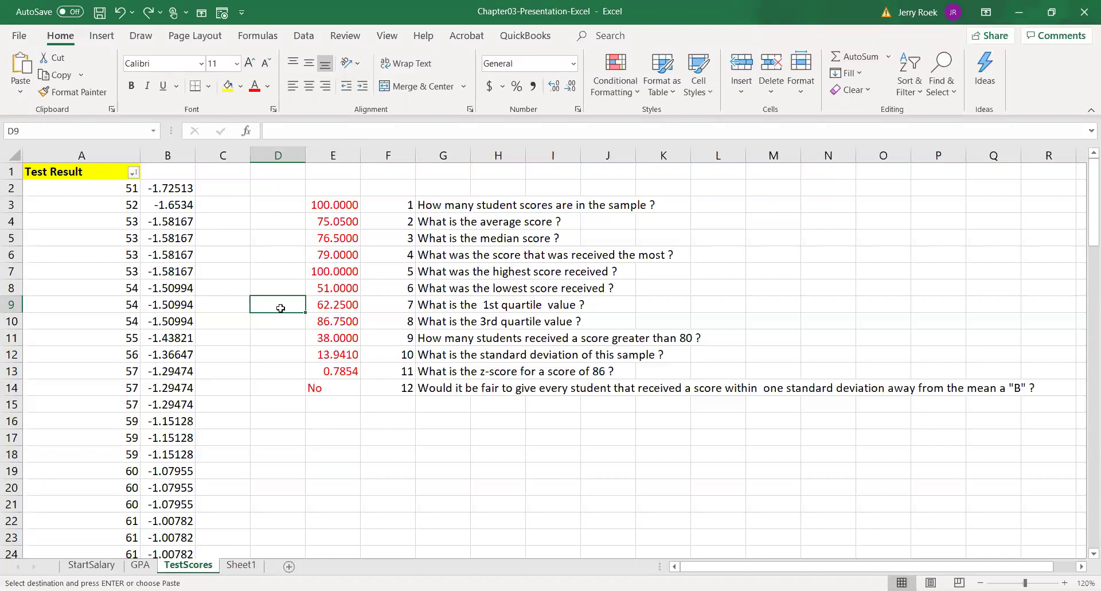
type("=c")
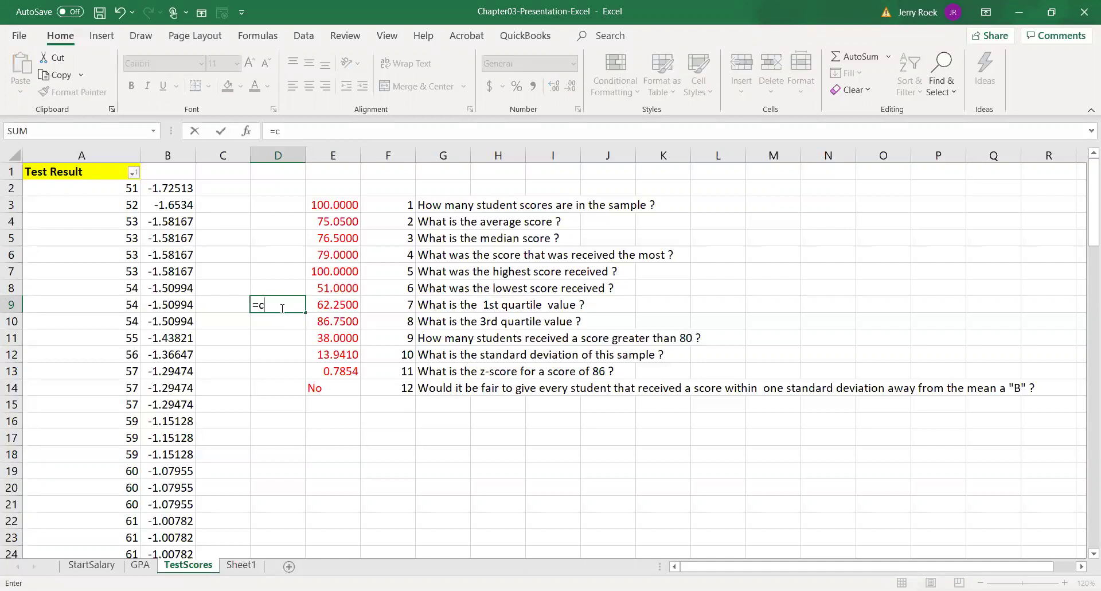
type("ountif(")
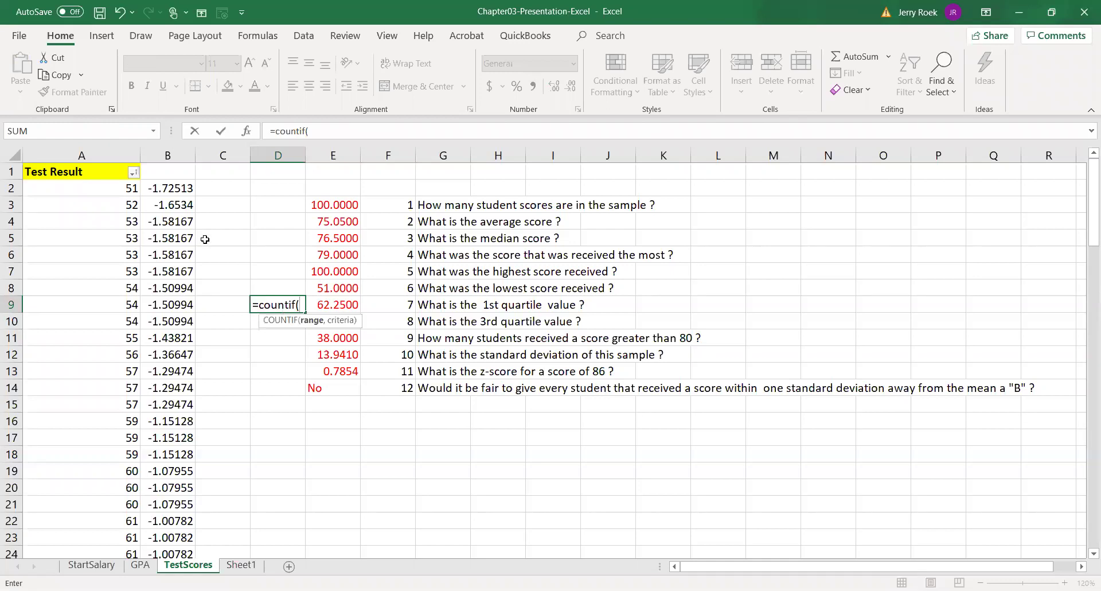
left_click(104, 155)
key("alt+Down")
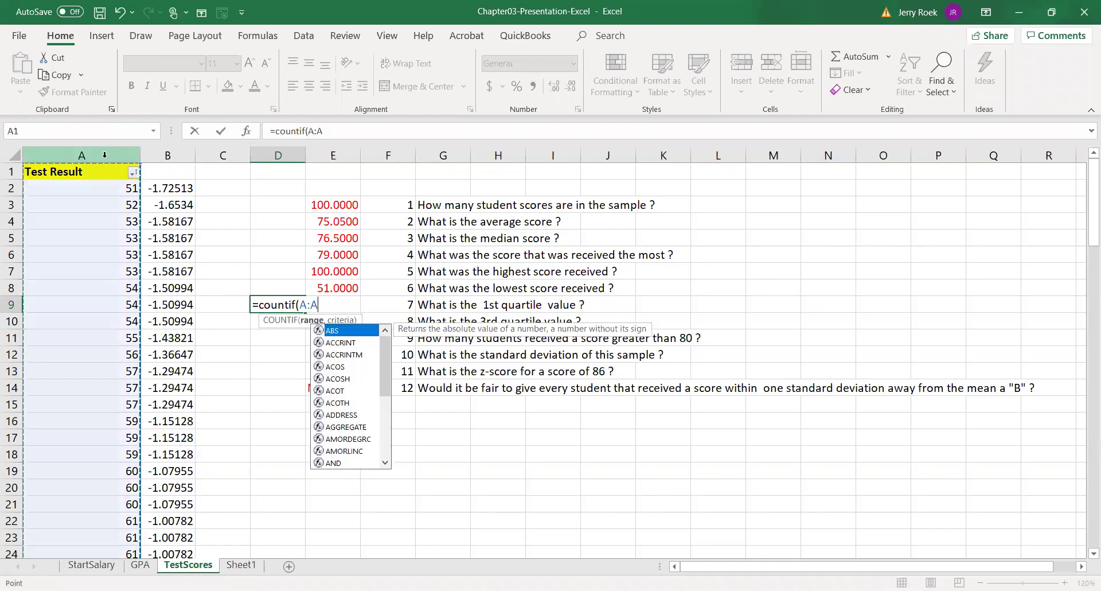
type(",\"")
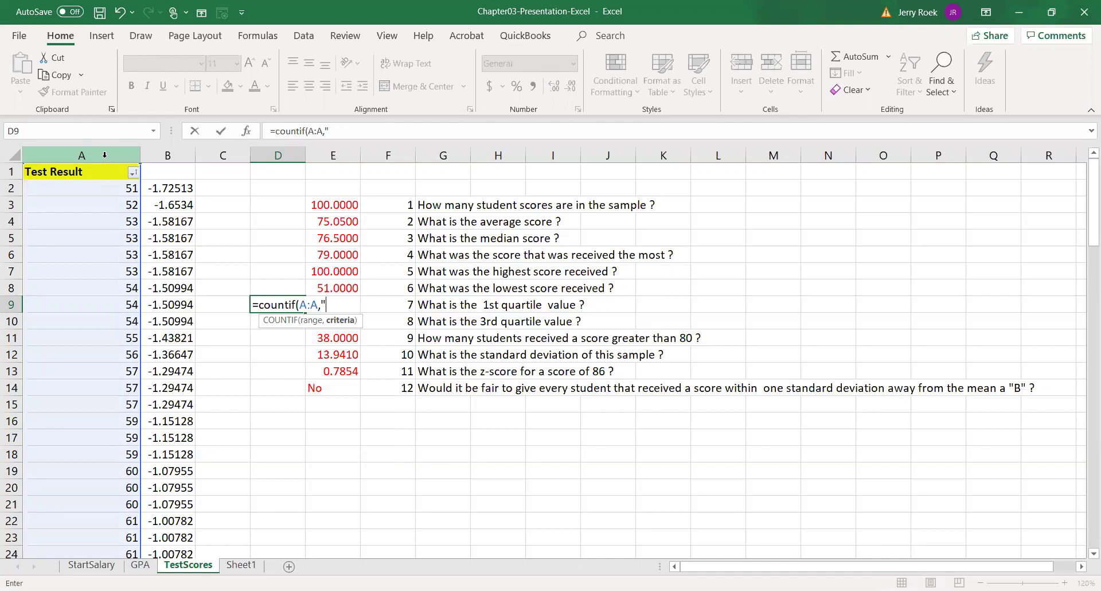
type("<e")
key("BackSpace")
type("\" & e9)")
key("Return")
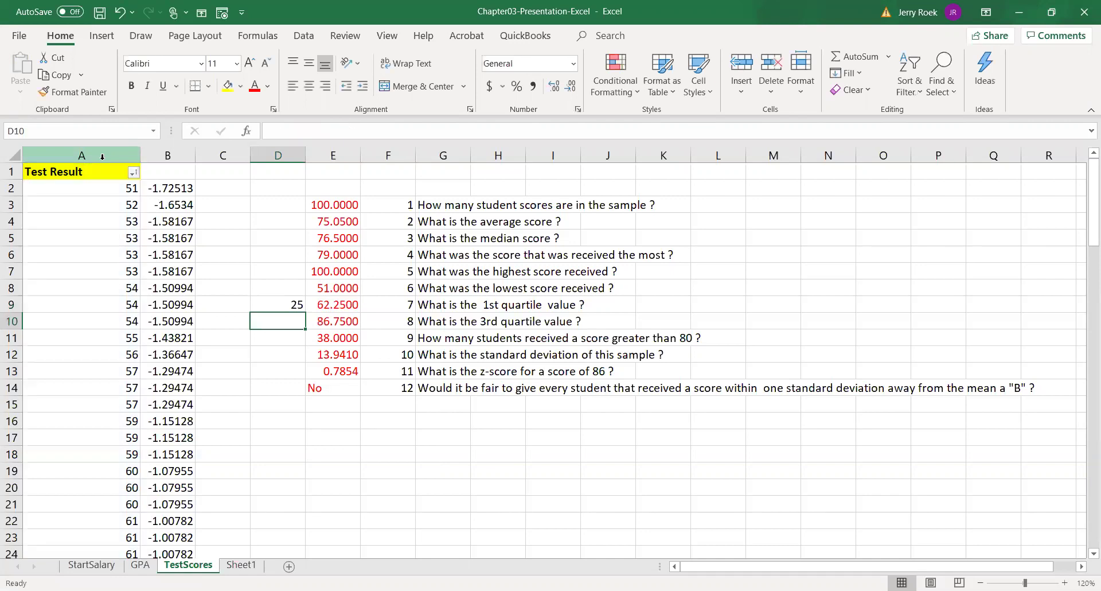
Step: Fill cell D9 with a medium blue theme colour
key("Up")
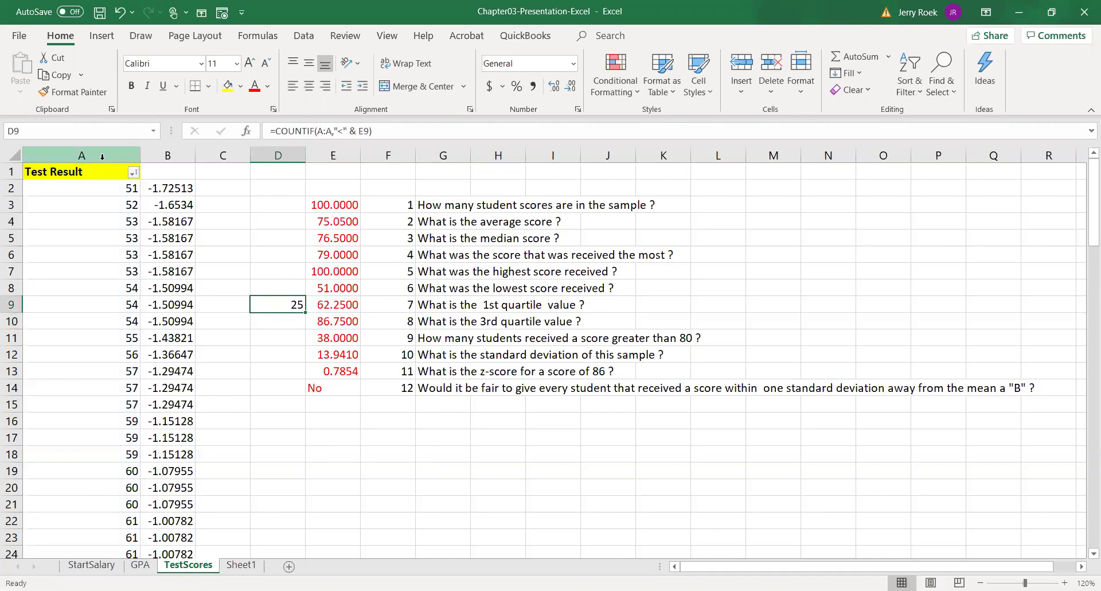
left_click(239, 88)
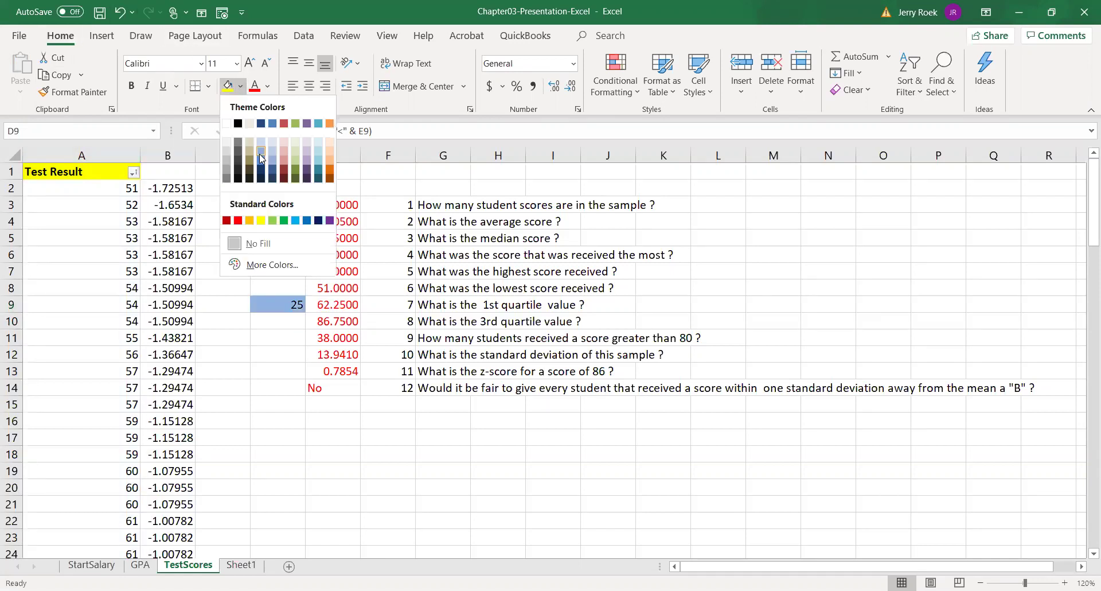
left_click(259, 152)
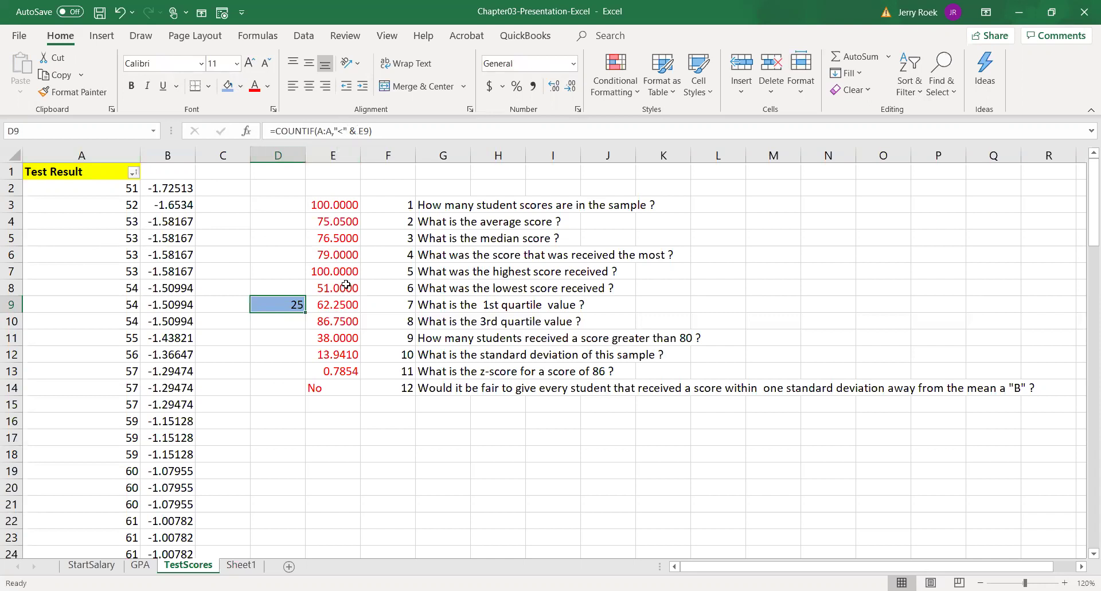
Step: Copy the COUNTIF formula from D9 into D10, beside the 3rd quartile value
left_click(341, 305)
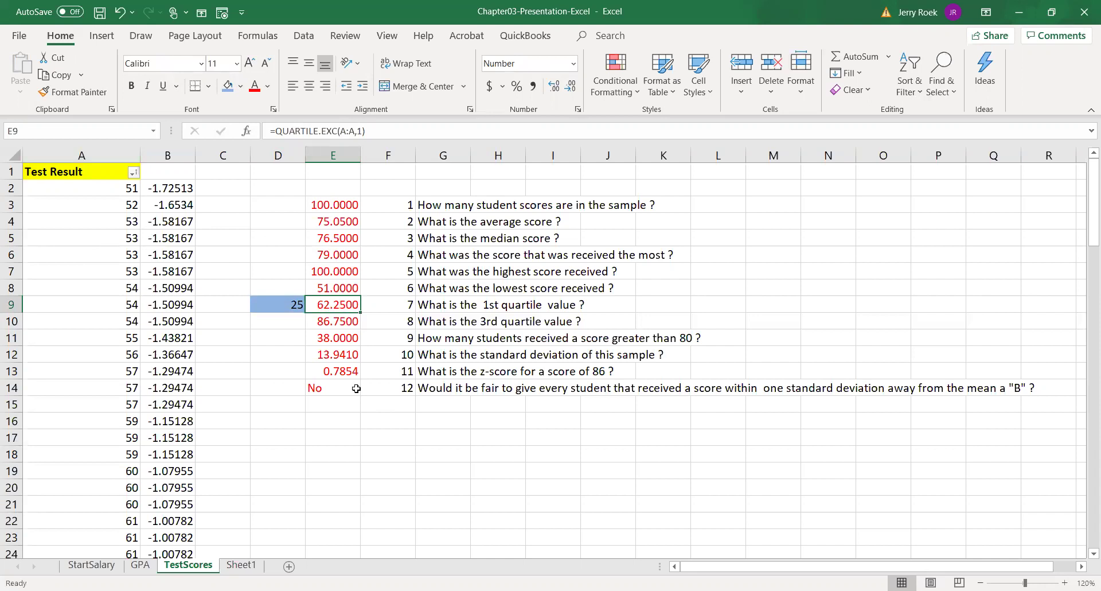
left_click(289, 325)
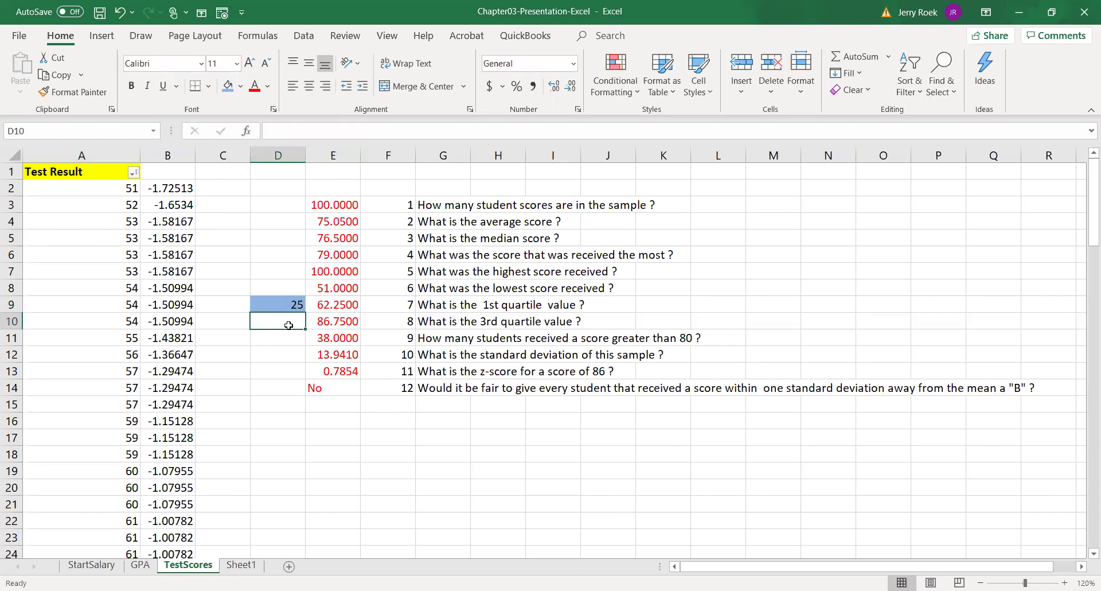
key("Up")
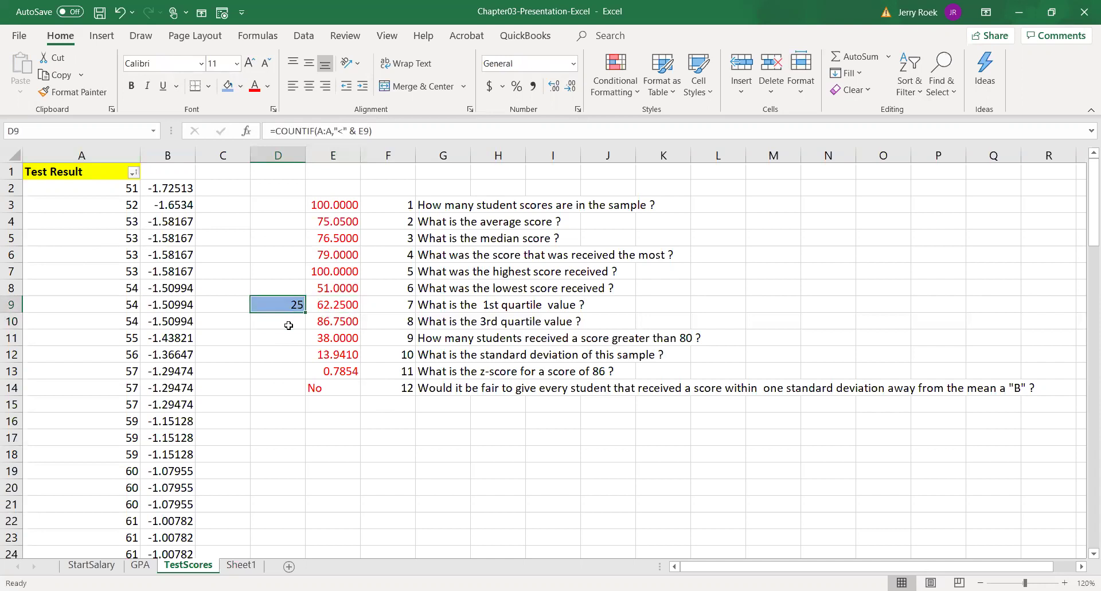
key("ctrl+c")
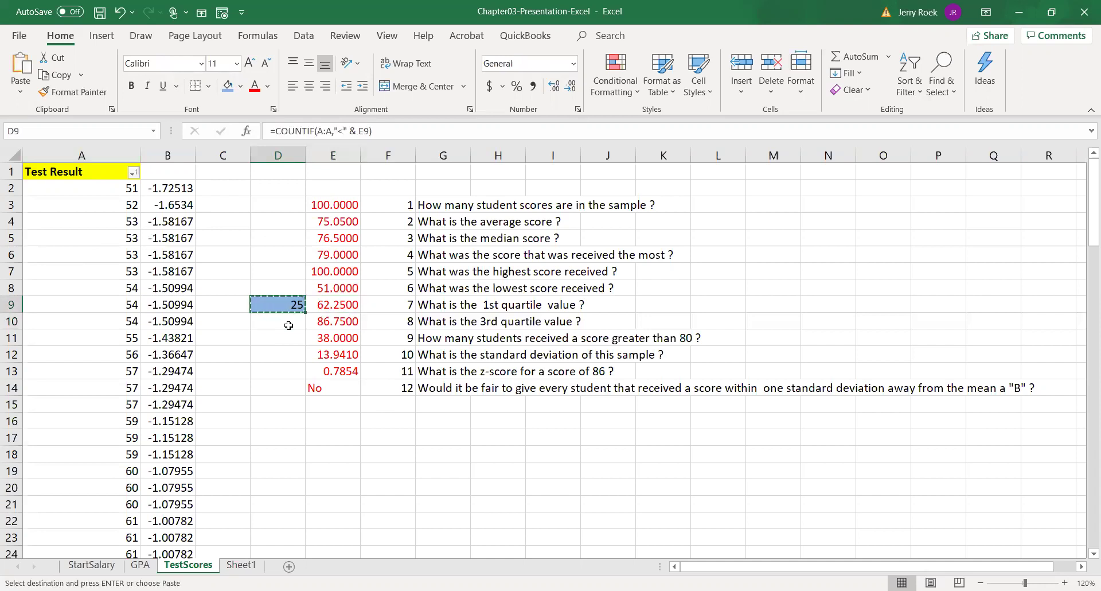
key("Down")
key("ctrl+v")
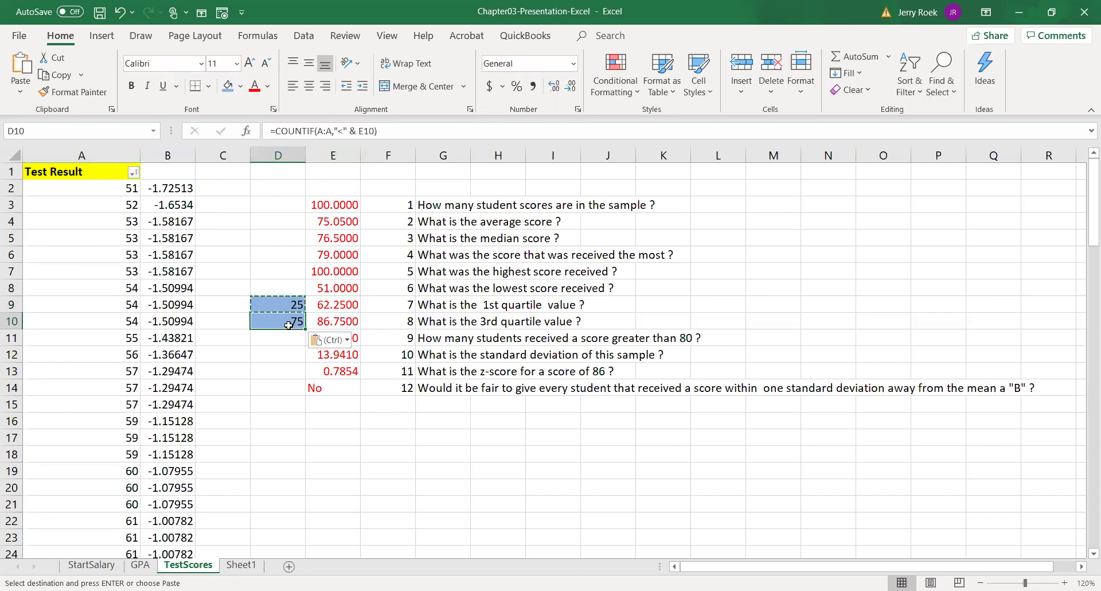
key("Escape")
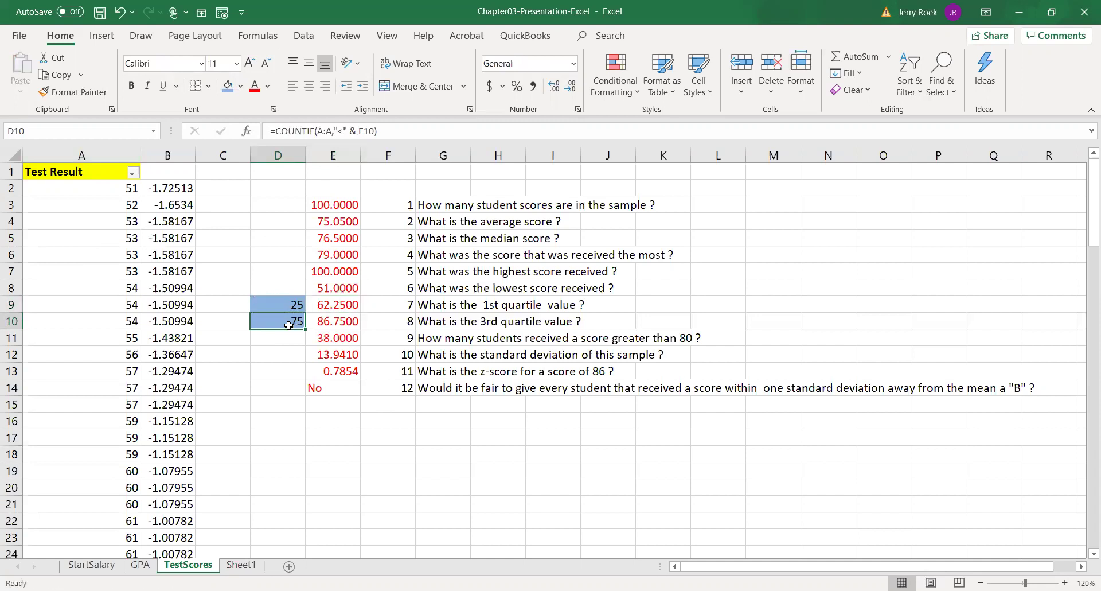
Step: Change the comparison in D10's formula to ">" so it counts the scores above the 3rd quartile value
left_click(344, 132)
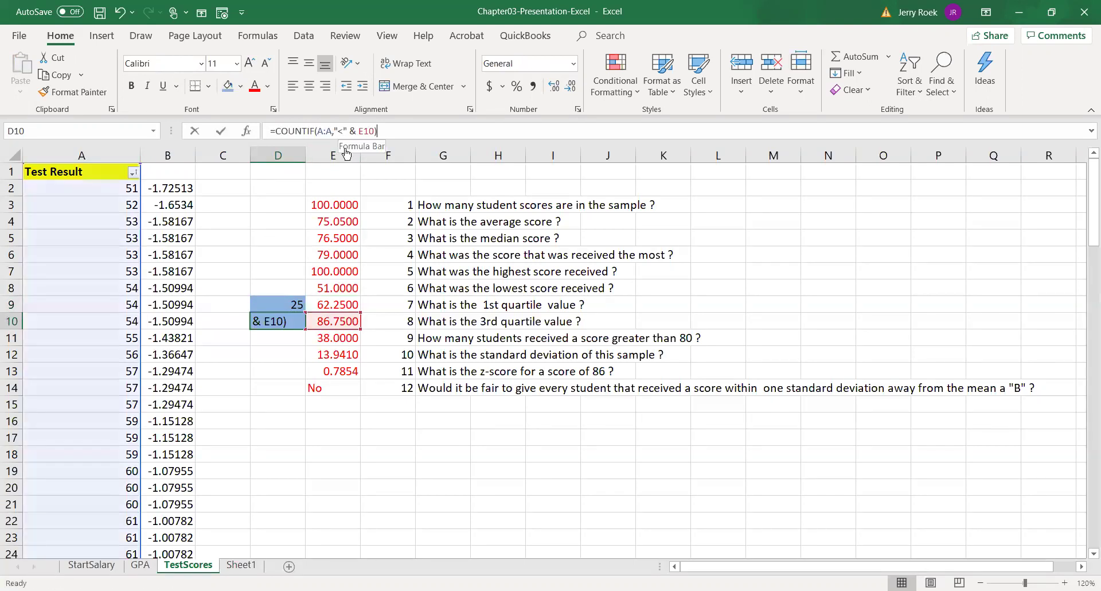
key("BackSpace")
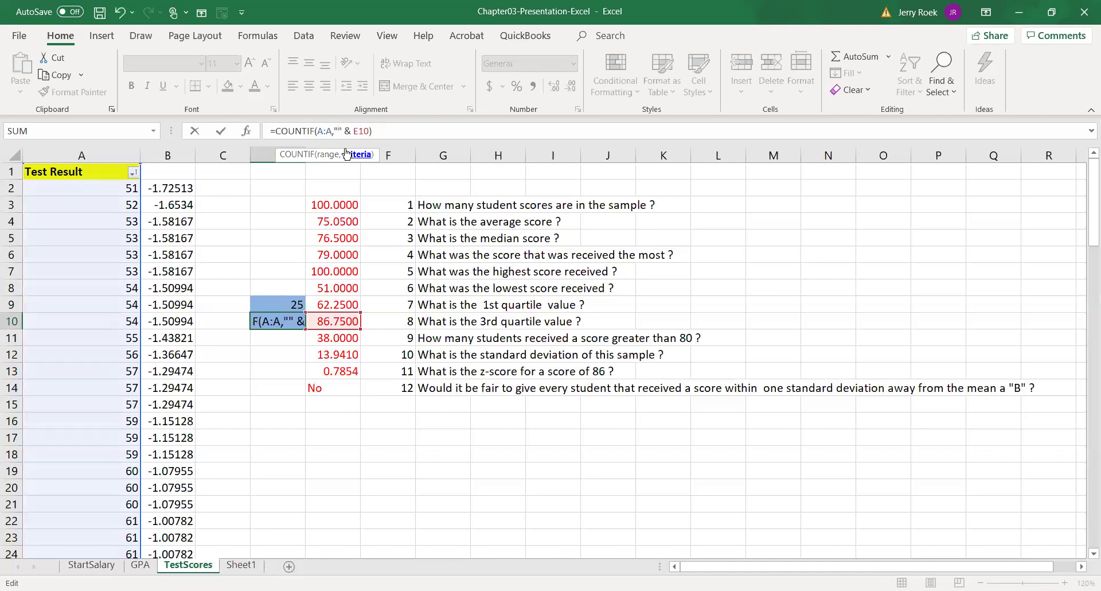
type(">")
key("Return")
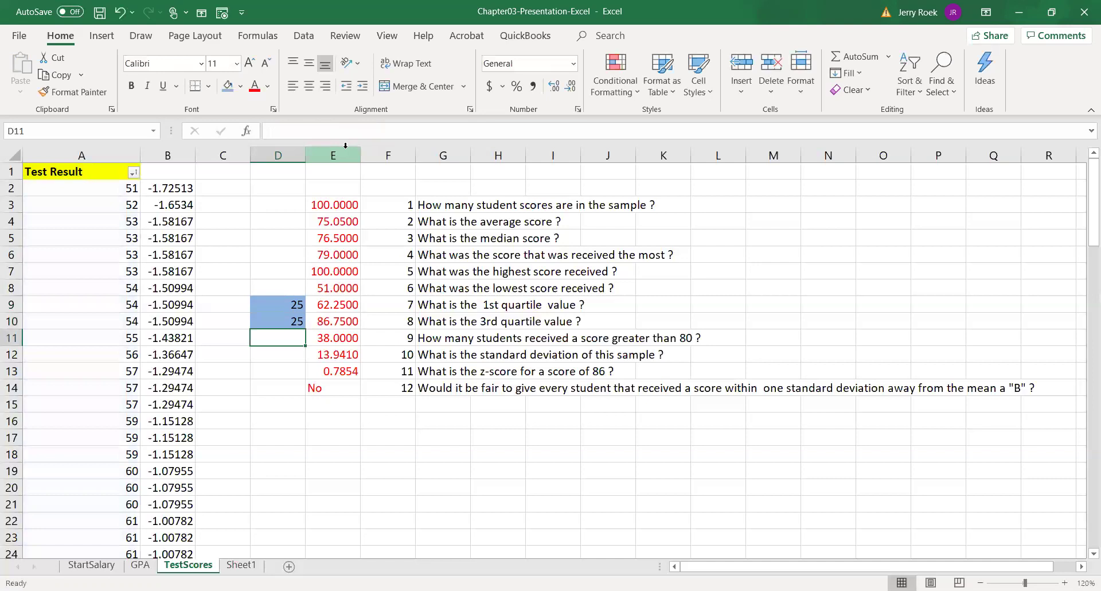
key("Up")
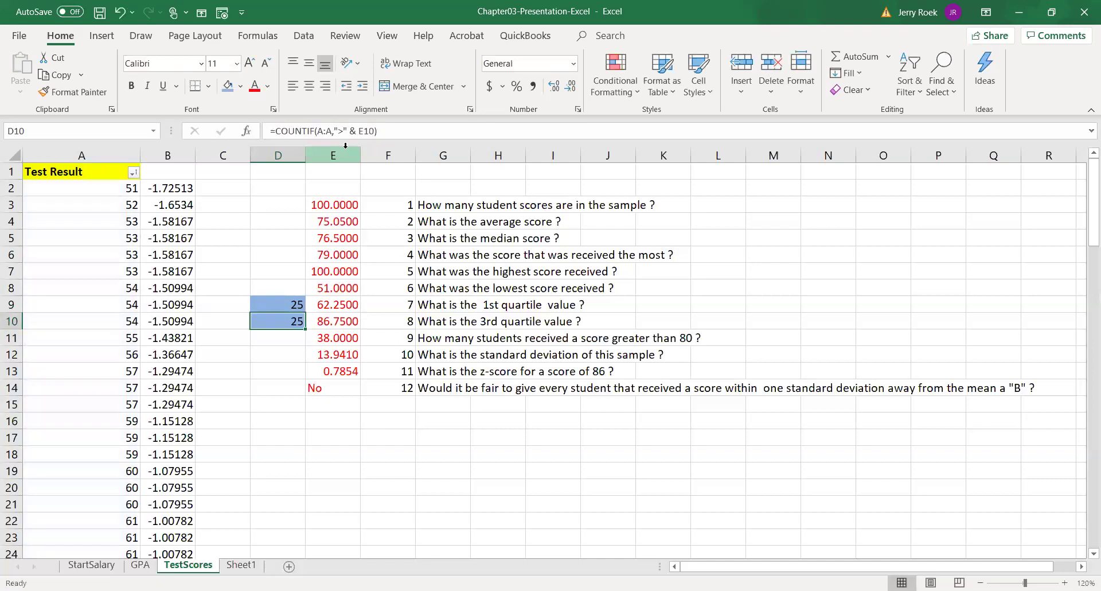
Step: Check the number of scores beyond each quartile by selecting A2:A26 and A77:A101 in the Test Result column
key("shift+Return")
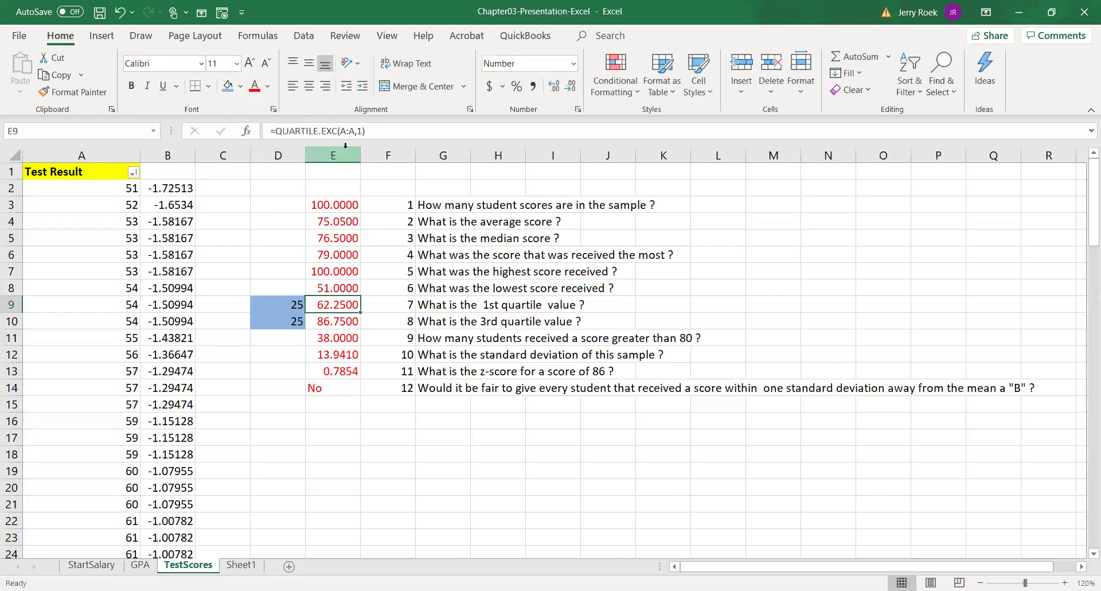
key("Return")
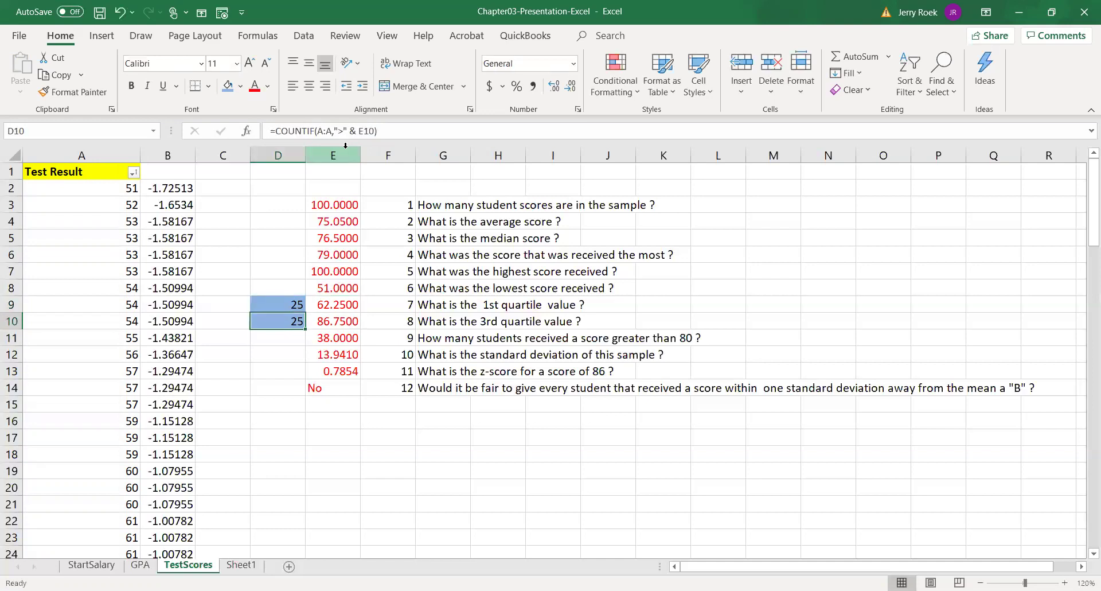
key("Return")
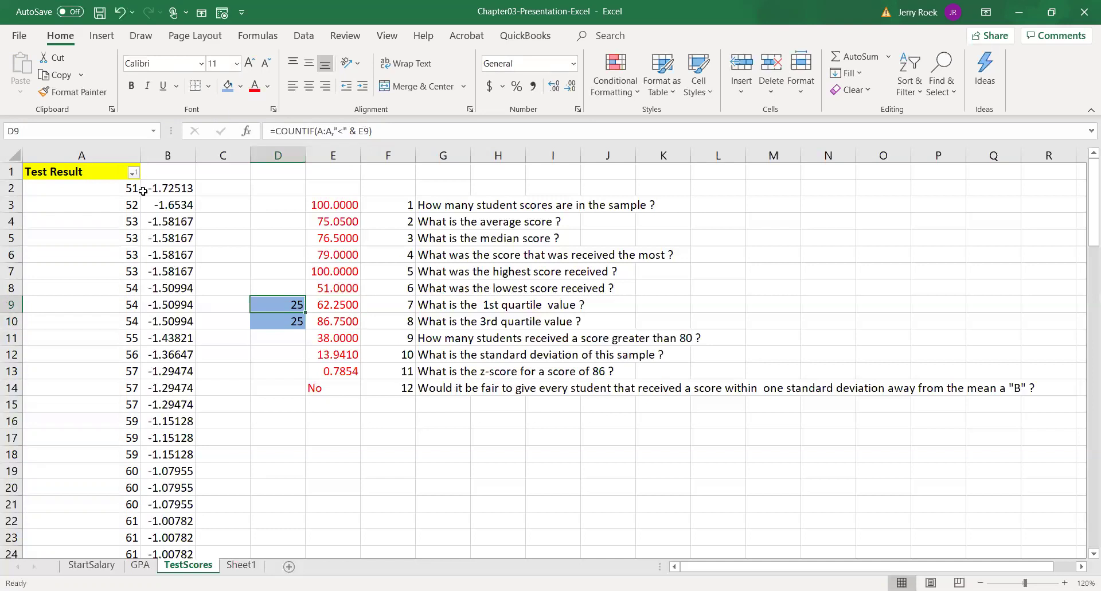
left_click_drag(112, 186, 119, 482)
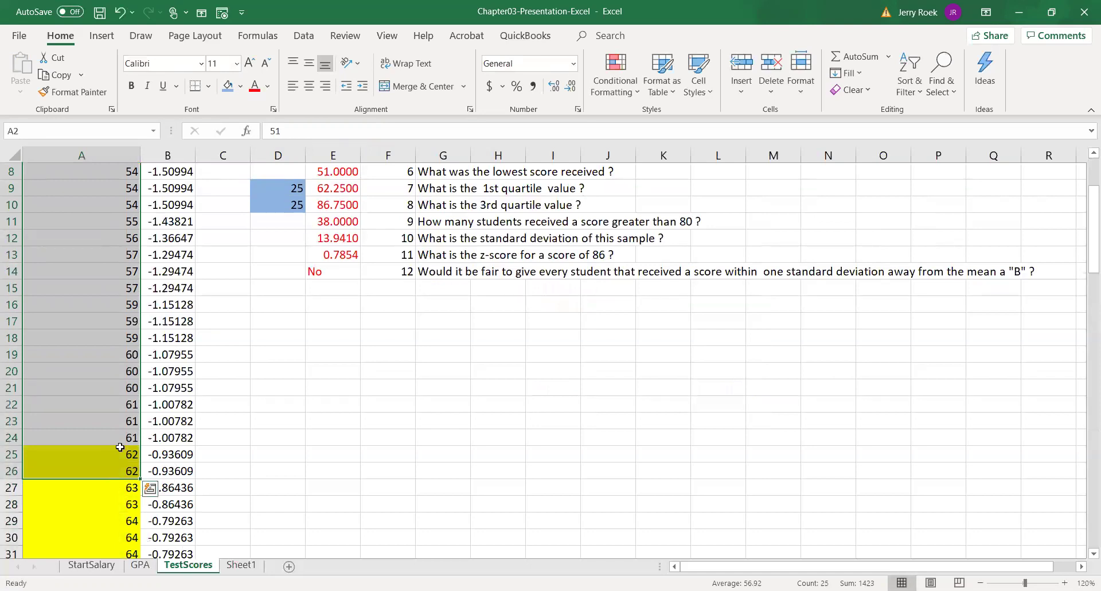
scroll(116, 372, "up", 2)
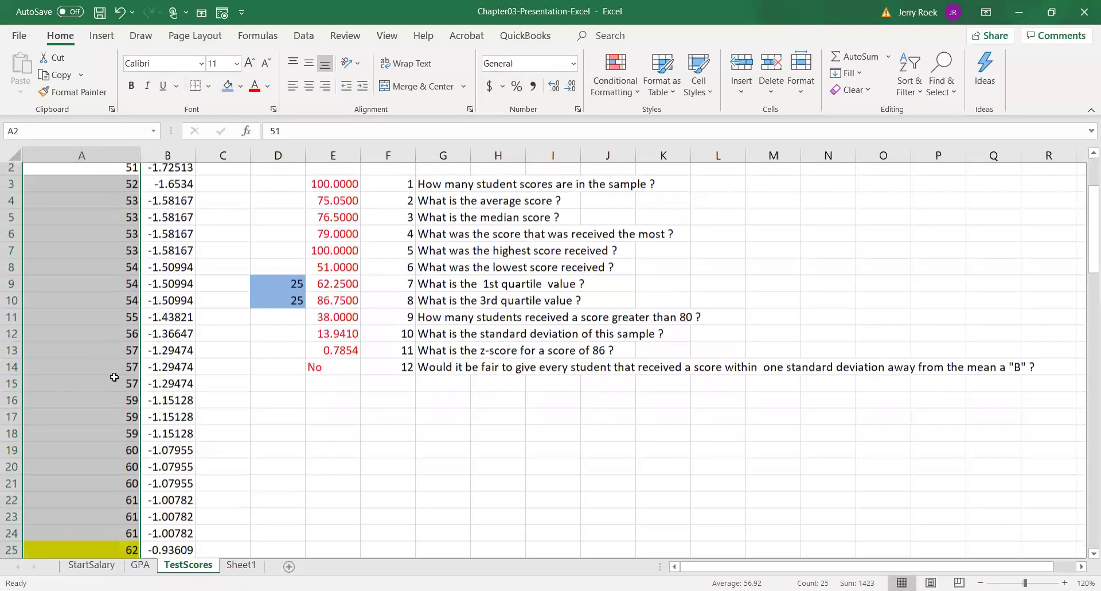
scroll(115, 377, "down", 10)
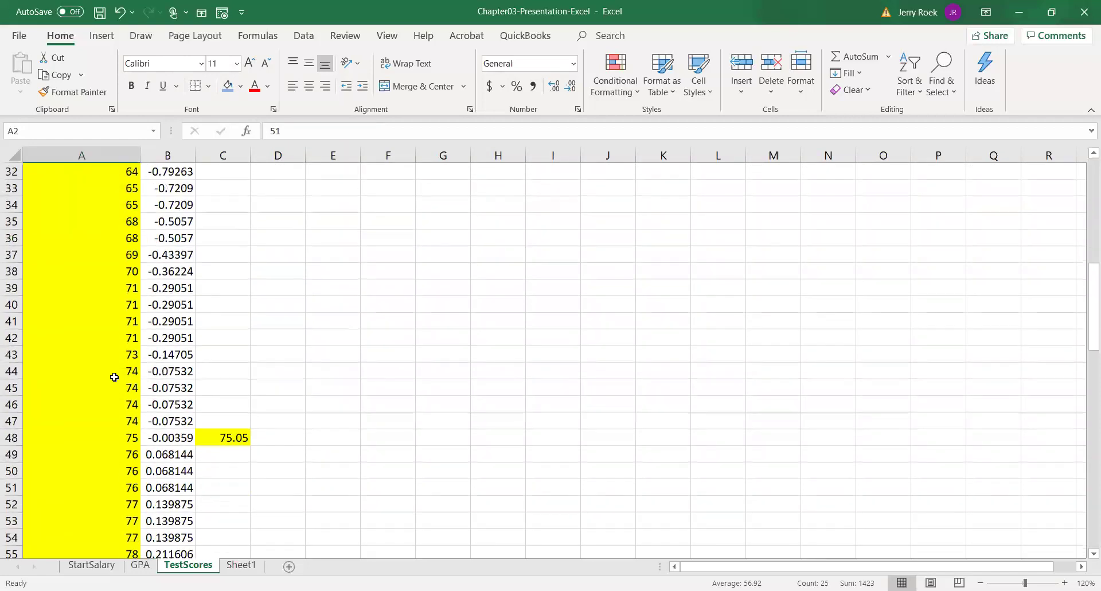
scroll(114, 377, "down", 10)
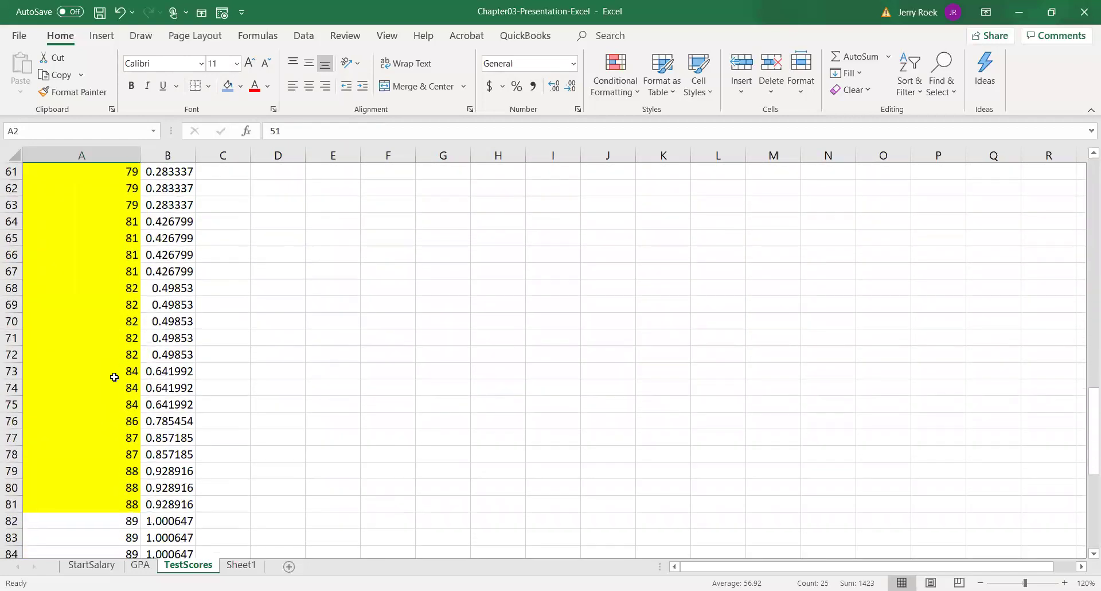
left_click_drag(113, 435, 103, 522)
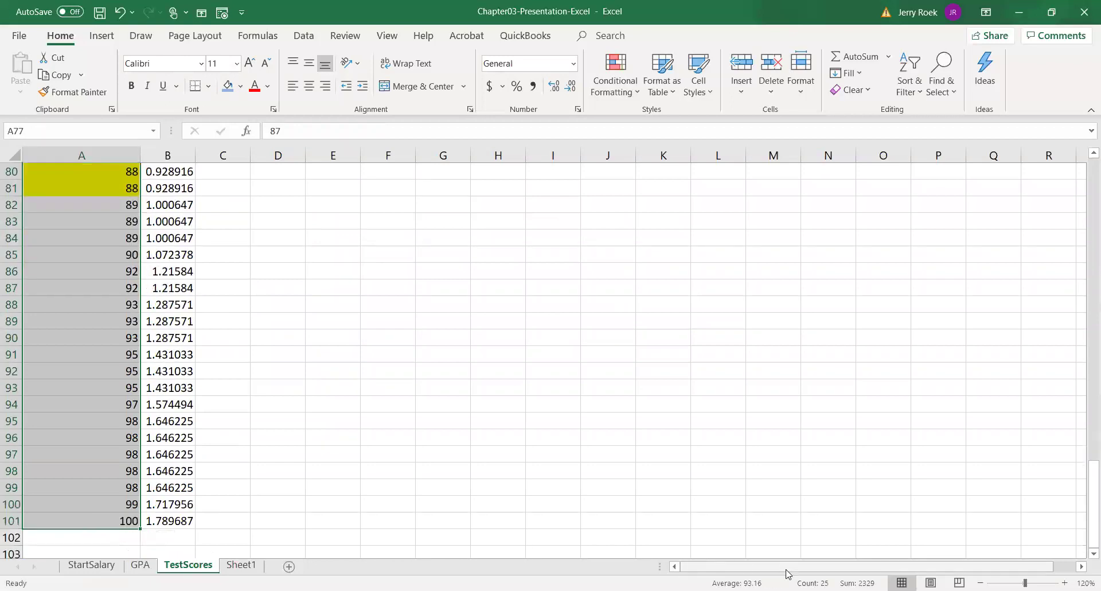
scroll(366, 390, "up", 17)
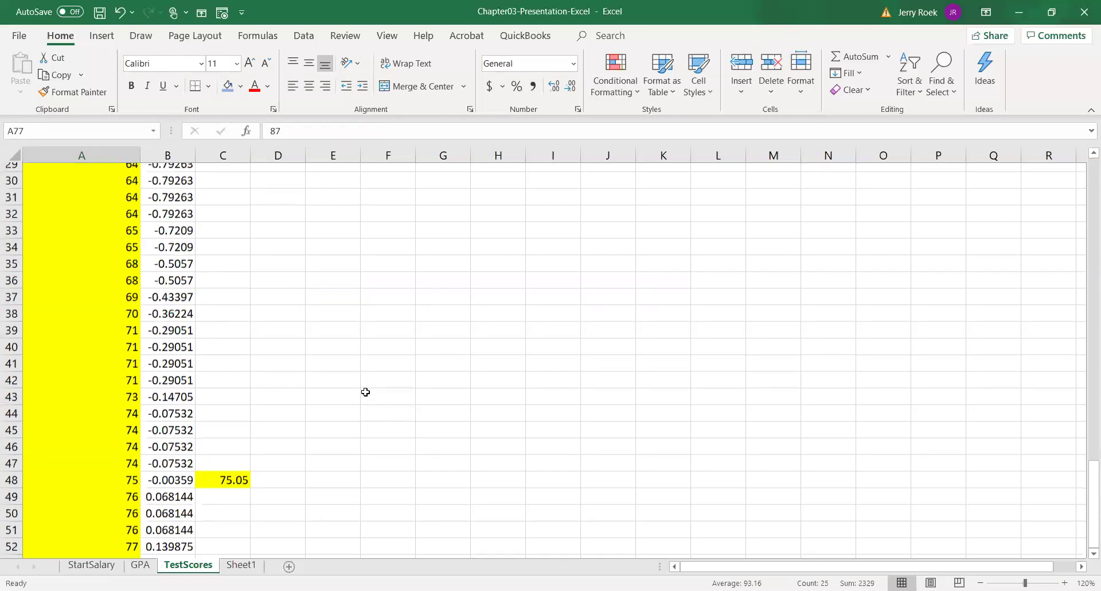
scroll(365, 391, "up", 9)
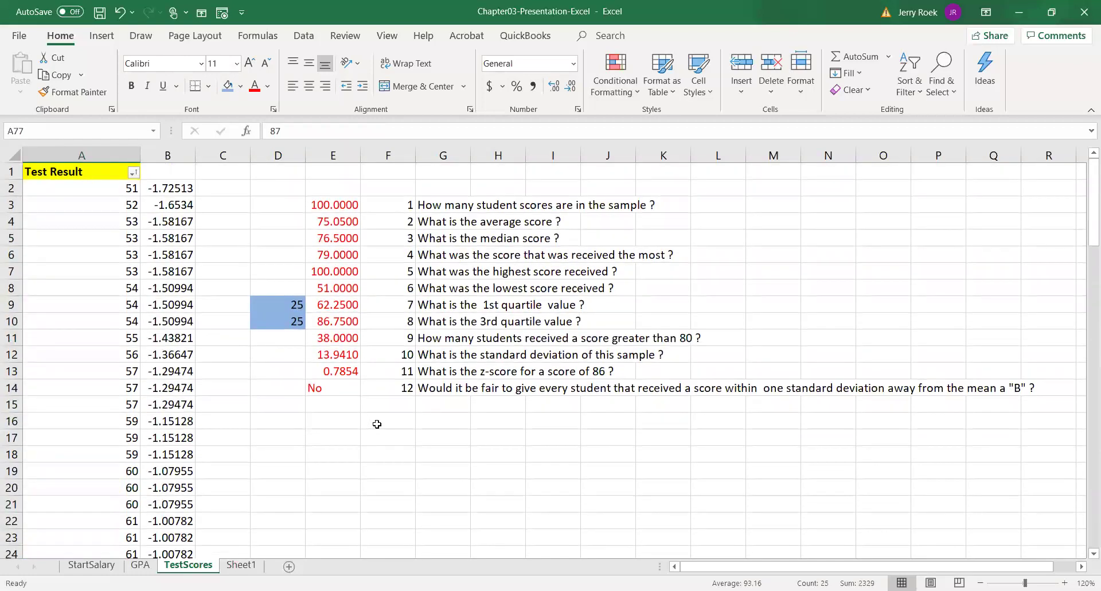
left_click(377, 423)
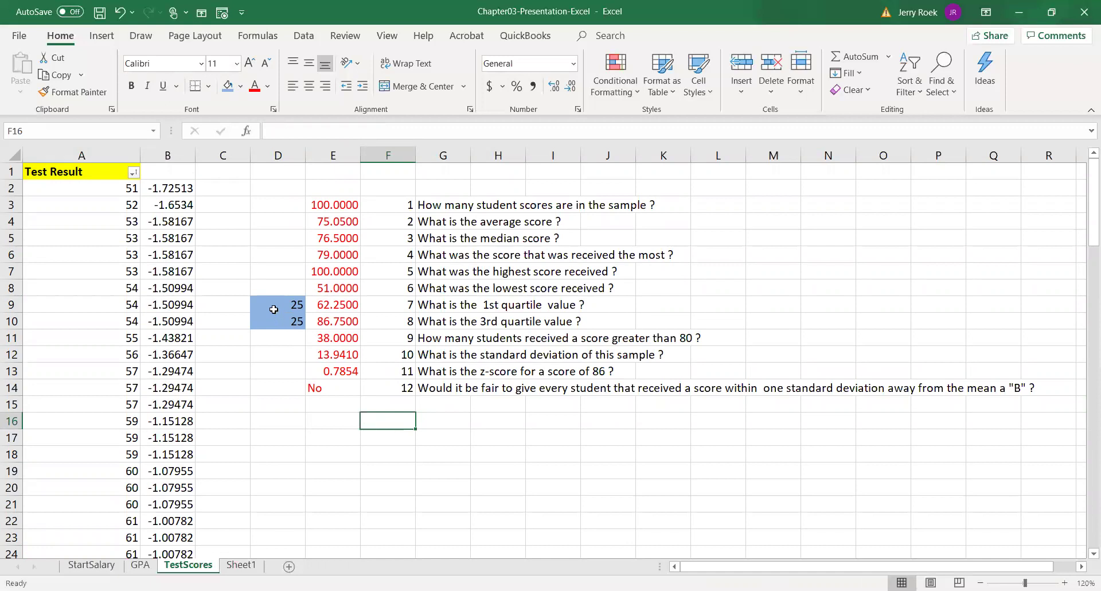
Step: Review the COUNTIF formulas in E11 and D9
left_click(324, 338)
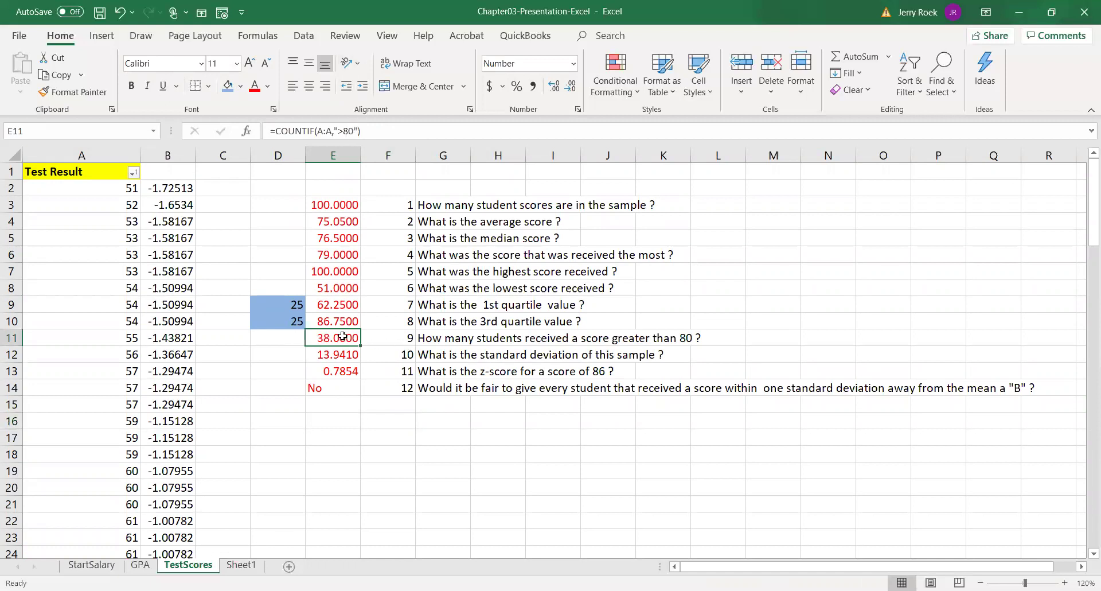
left_click(293, 309)
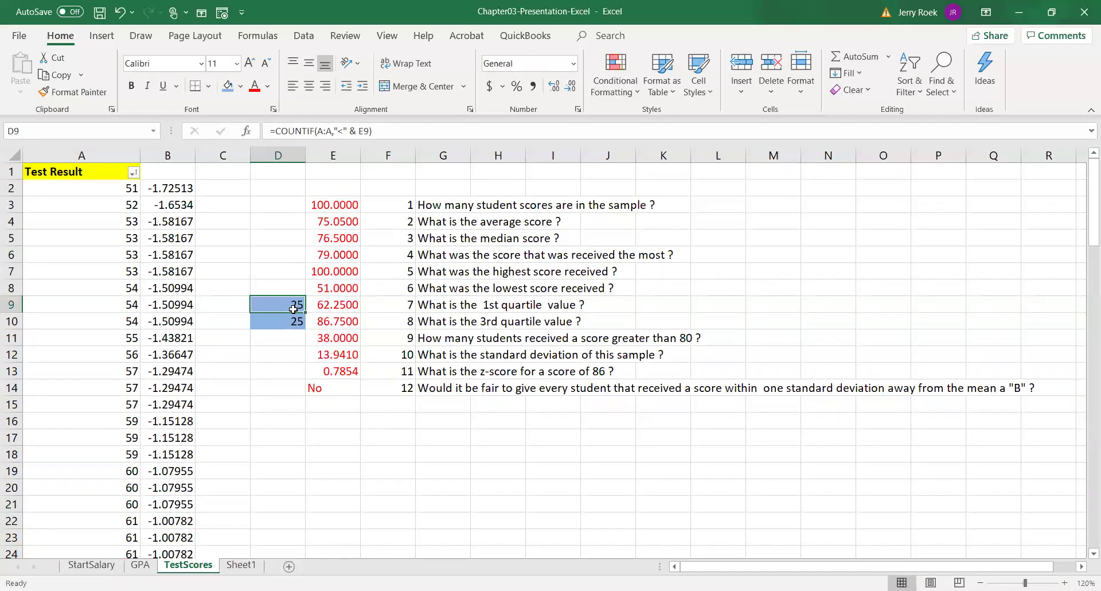
key("Down")
key("Down")
key("Down")
key("Down")
key("Down")
key("Down")
key("Down")
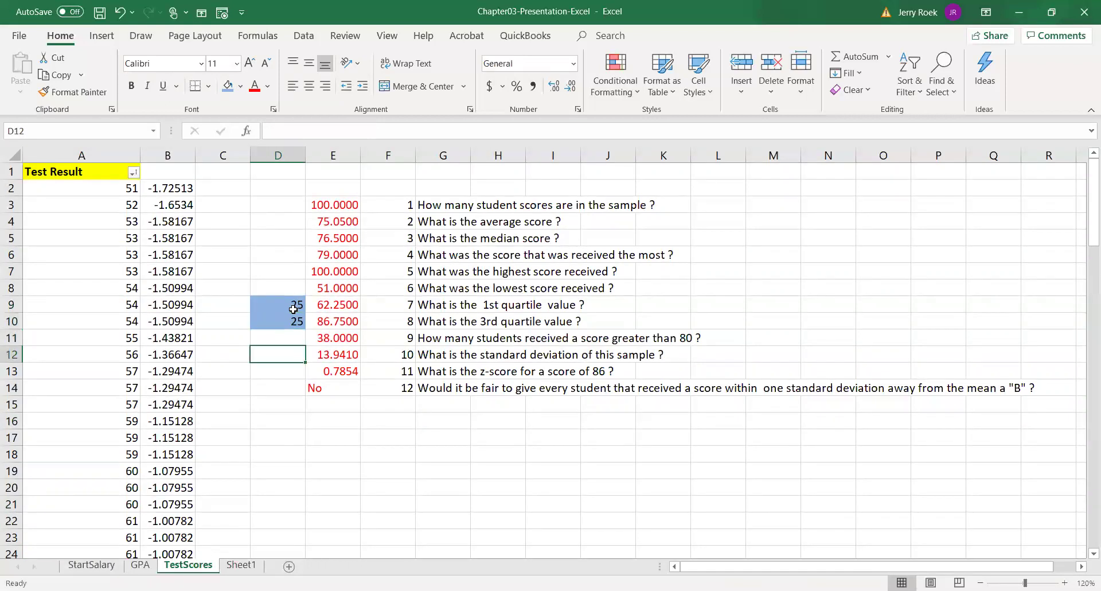
key("Right")
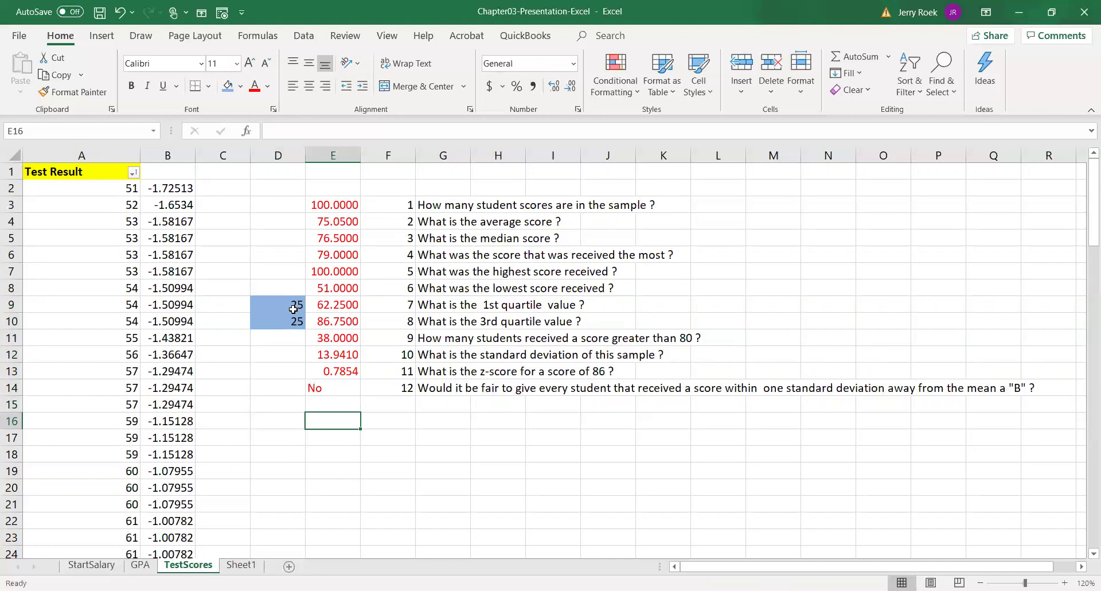
Step: Insert a histogram of the Test Result column and place it below the list of questions
left_click(85, 145)
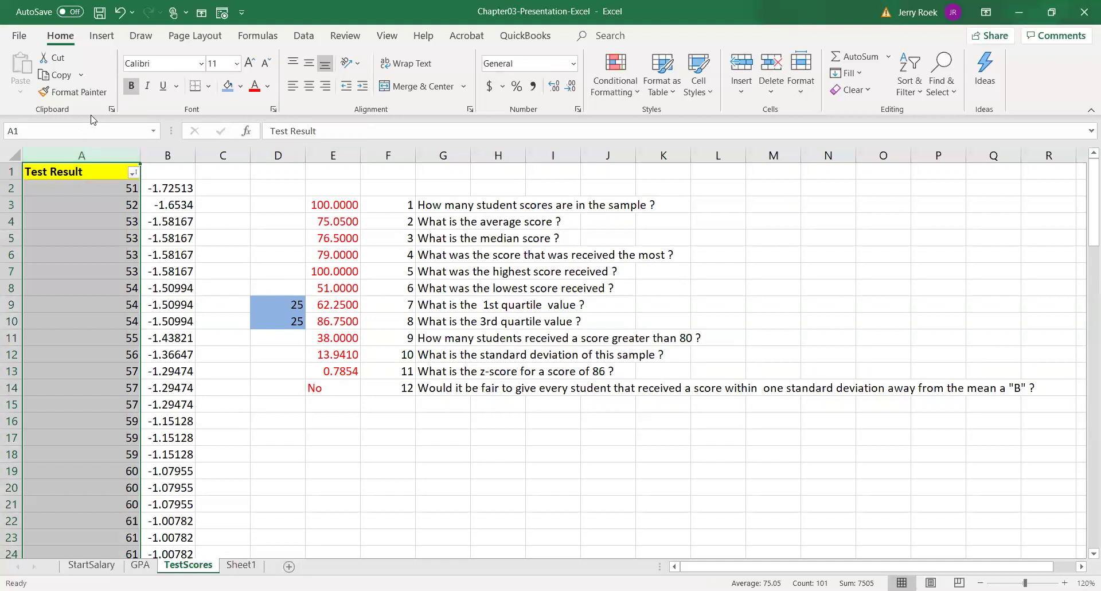
left_click(96, 35)
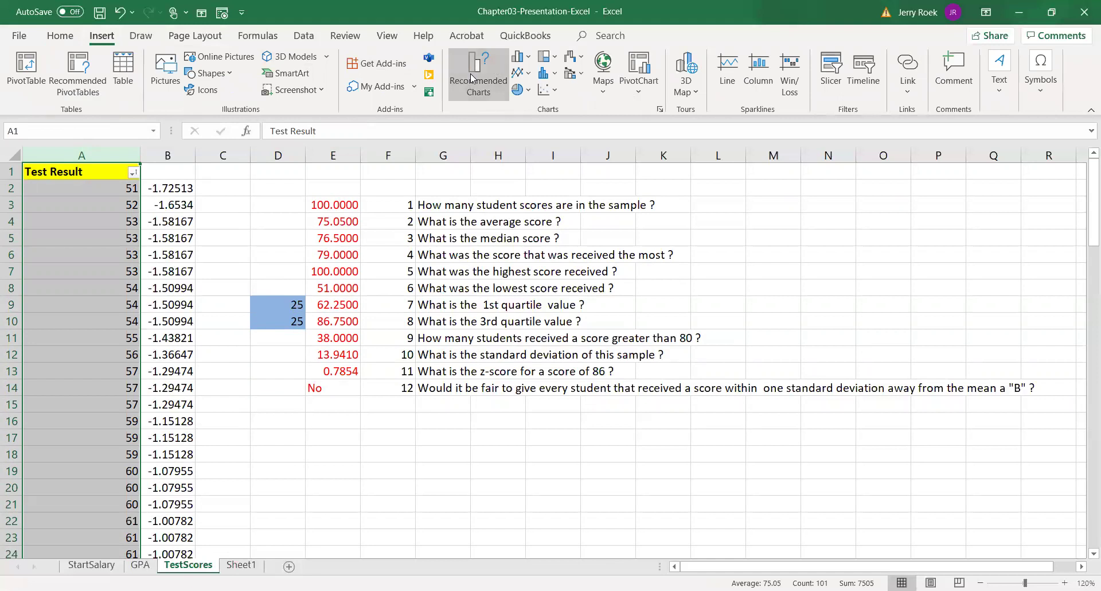
left_click(471, 79)
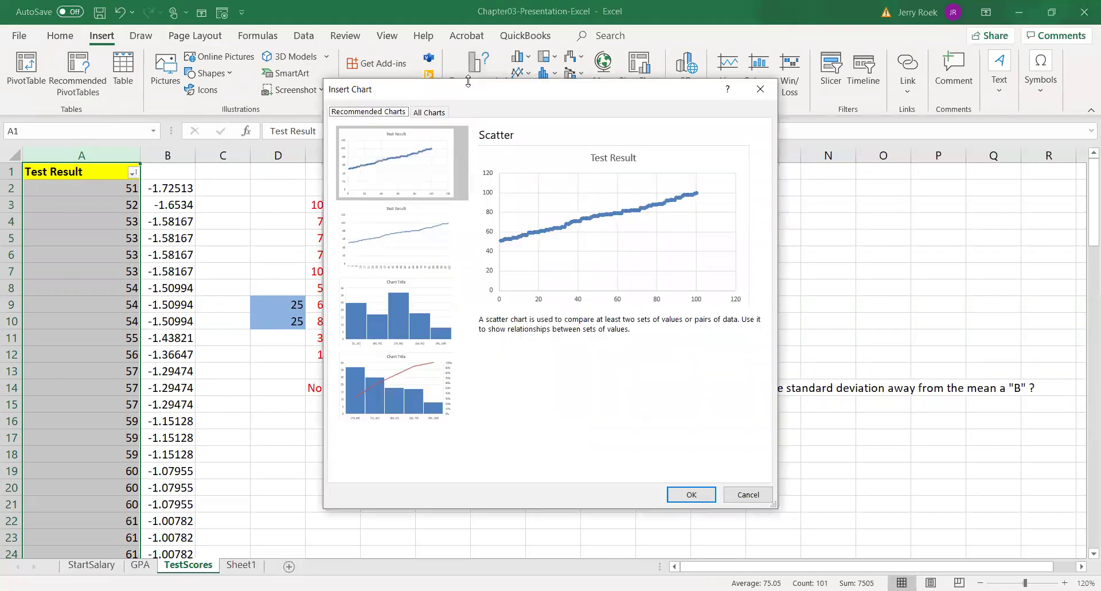
left_click(399, 312)
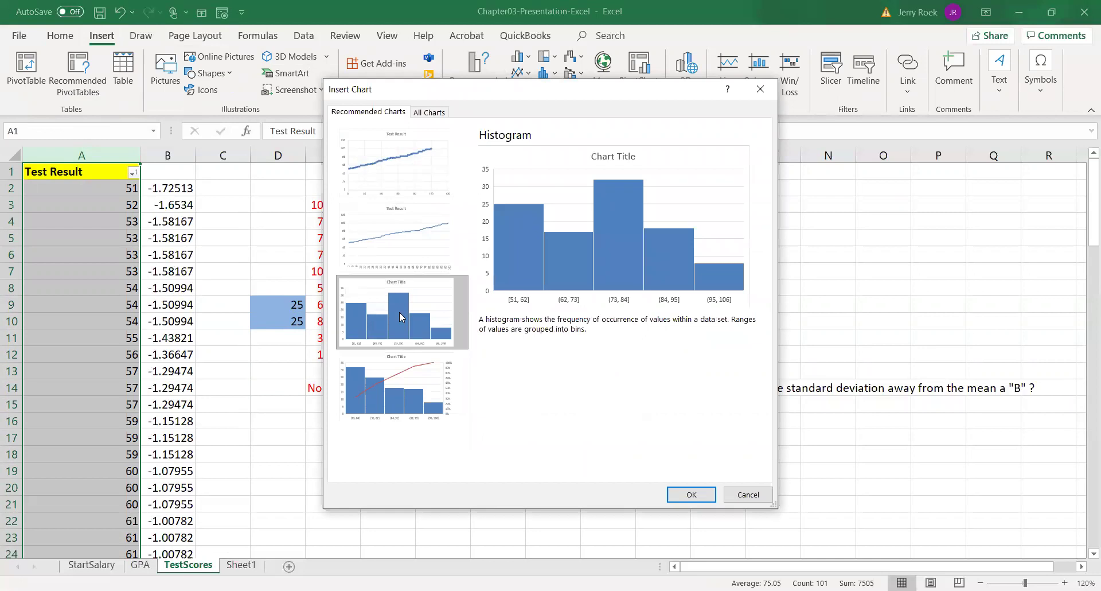
left_click(691, 494)
left_click_drag(634, 235, 635, 423)
scroll(906, 439, "down", 3)
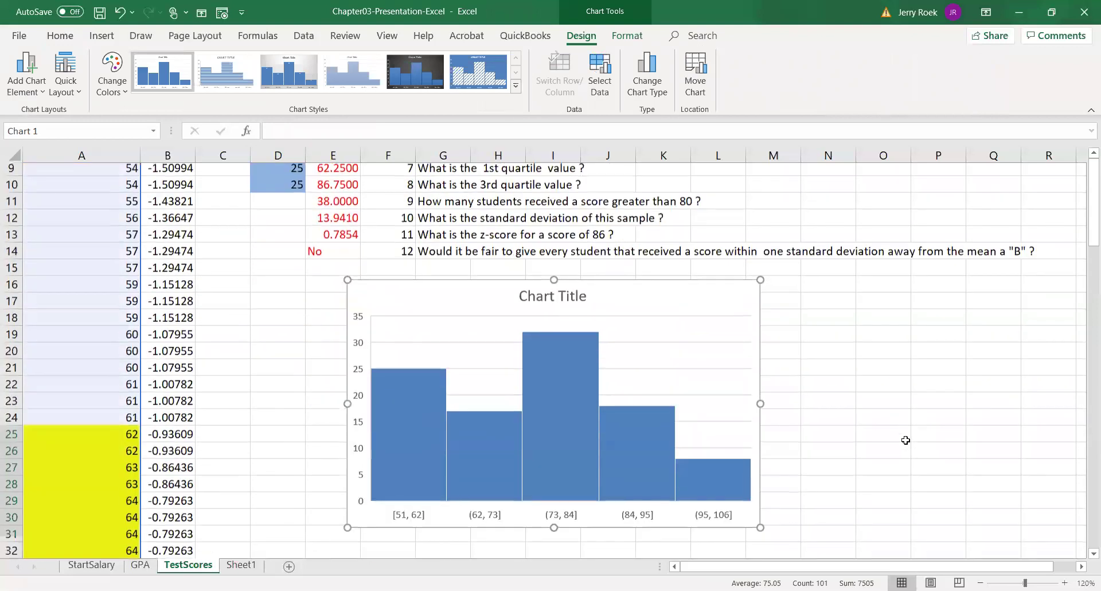
scroll(906, 440, "down", 1)
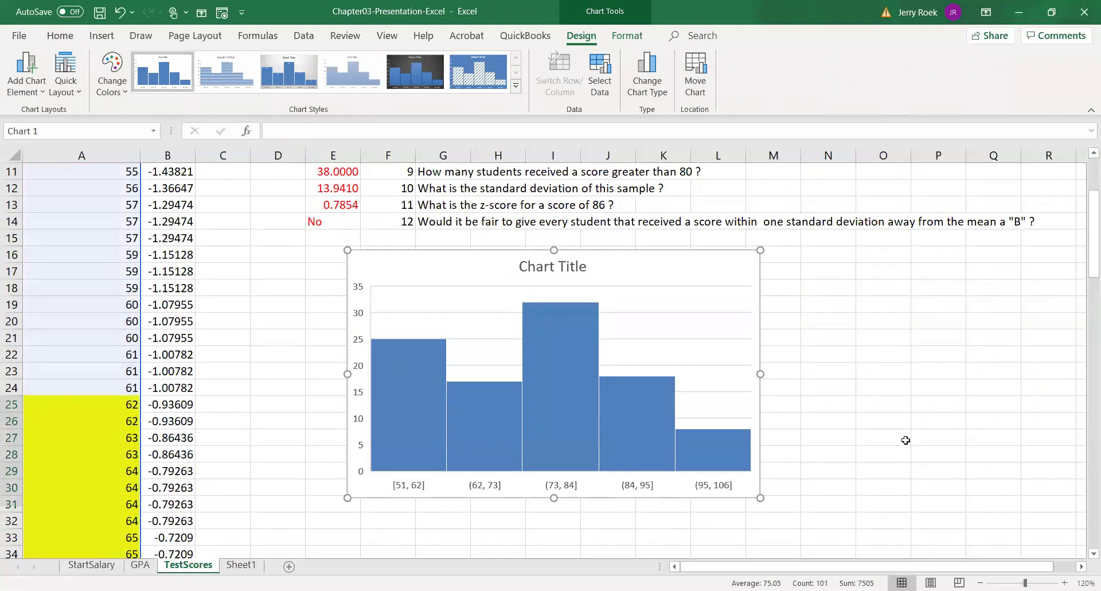
Step: Add data labels to the bars of the histogram
left_click(397, 443)
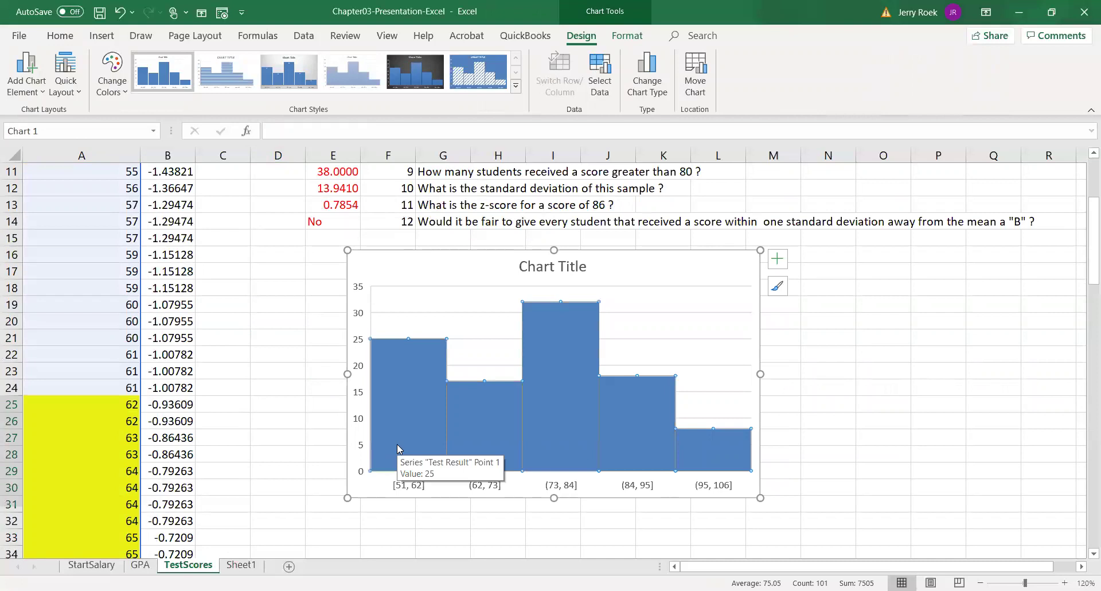
right_click(399, 448)
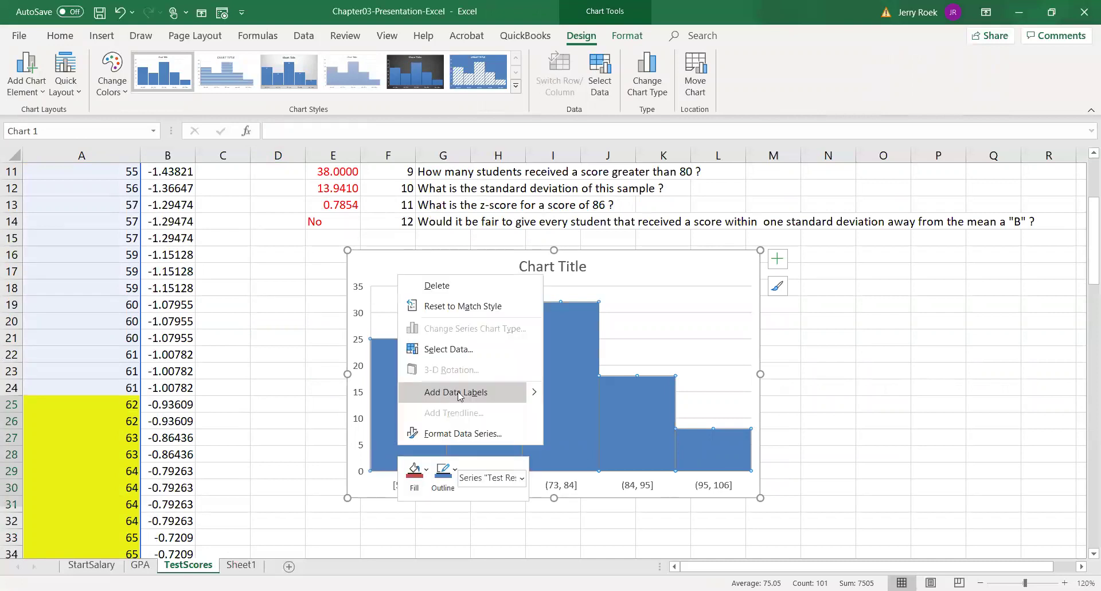
left_click(526, 392)
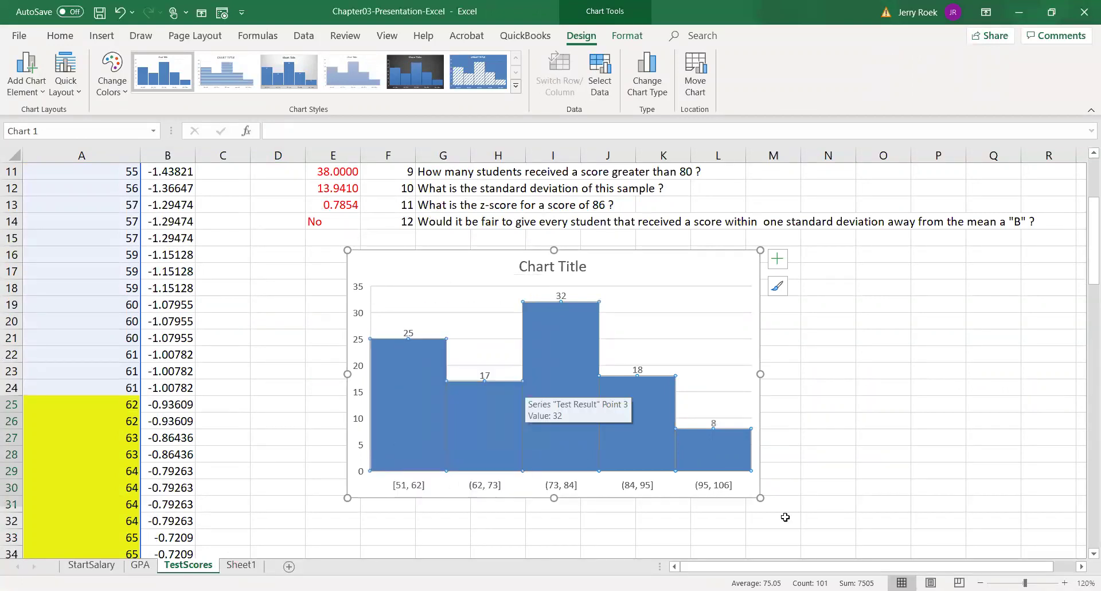
left_click(890, 469)
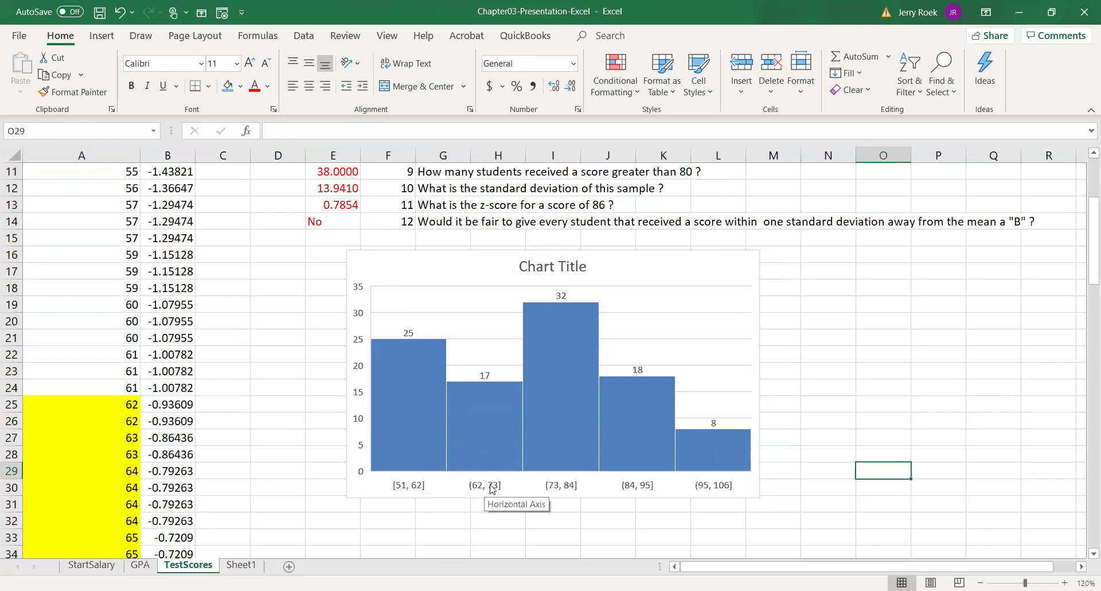
Step: Examine the histogram's score ranges and the number of students in each bar
mouse_move(554, 300)
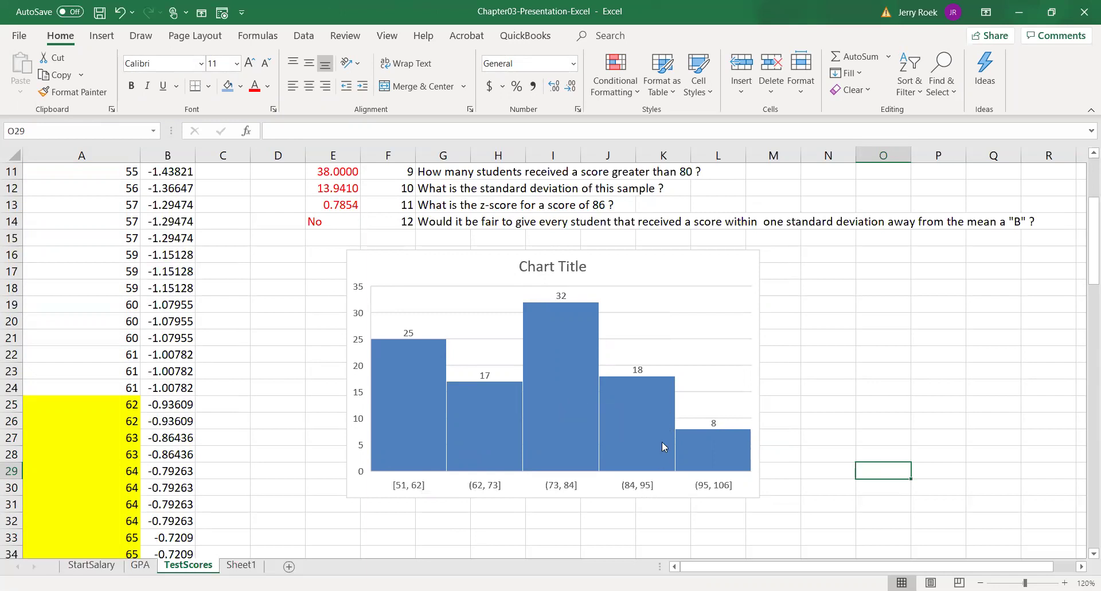
mouse_move(709, 457)
mouse_move(610, 459)
scroll(797, 487, "up", 4)
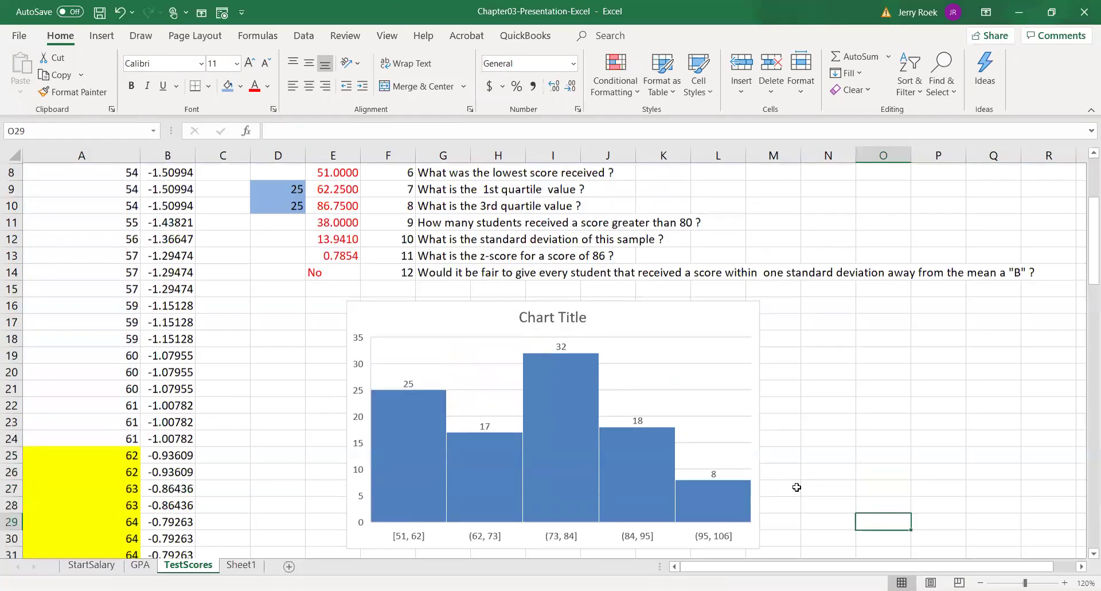
scroll(797, 487, "down", 6)
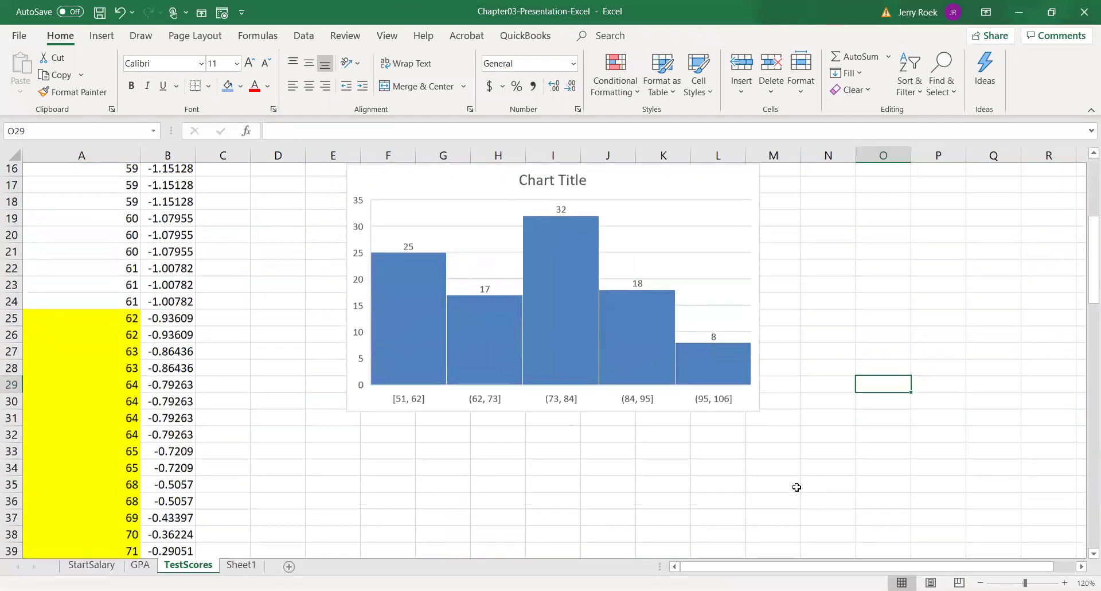
scroll(796, 487, "up", 1)
scroll(797, 487, "up", 2)
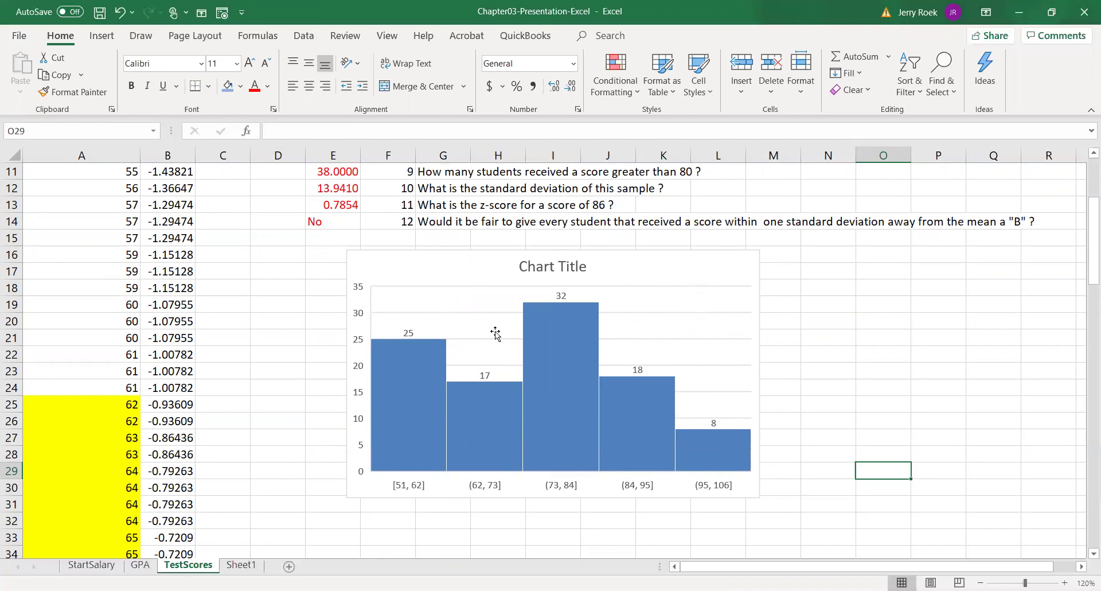
mouse_move(427, 352)
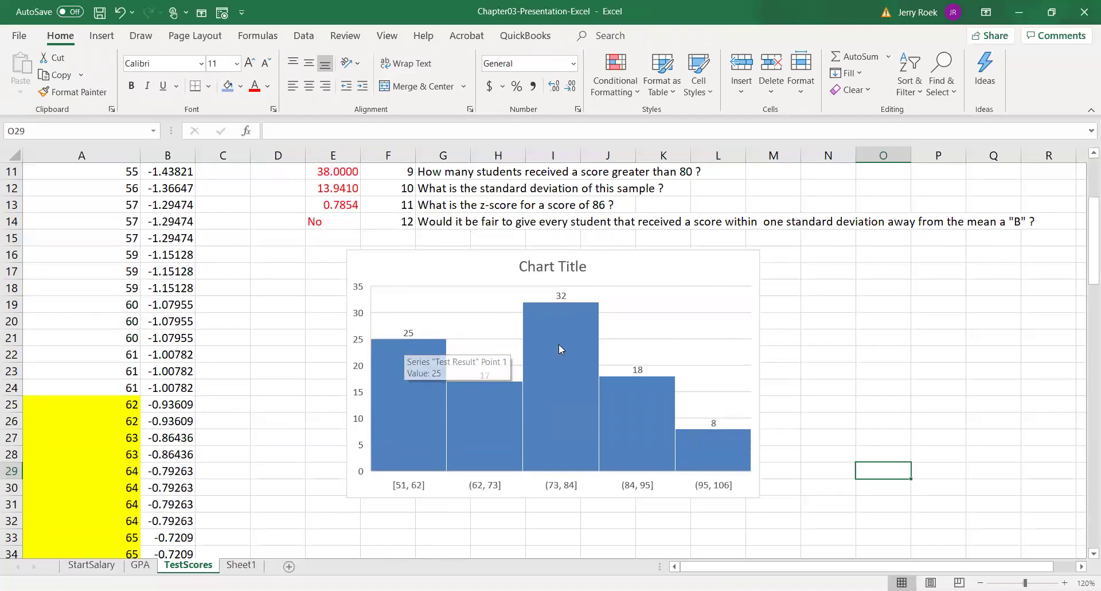
Step: Insert a Box and Whisker chart of the Test Result column and place it directly below the histogram
scroll(460, 499, "down", 2)
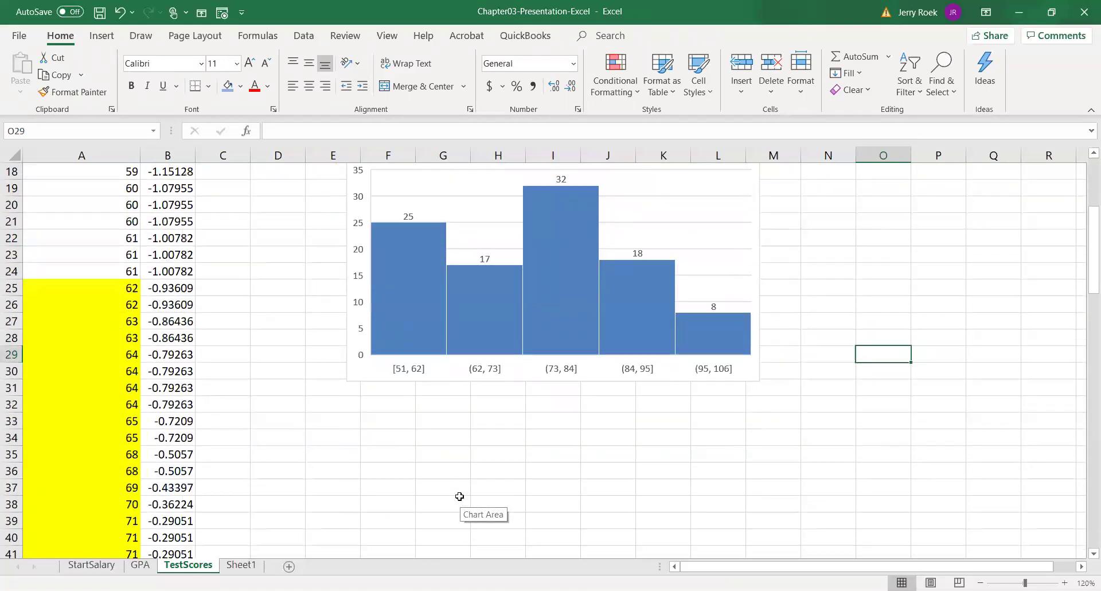
left_click(363, 422)
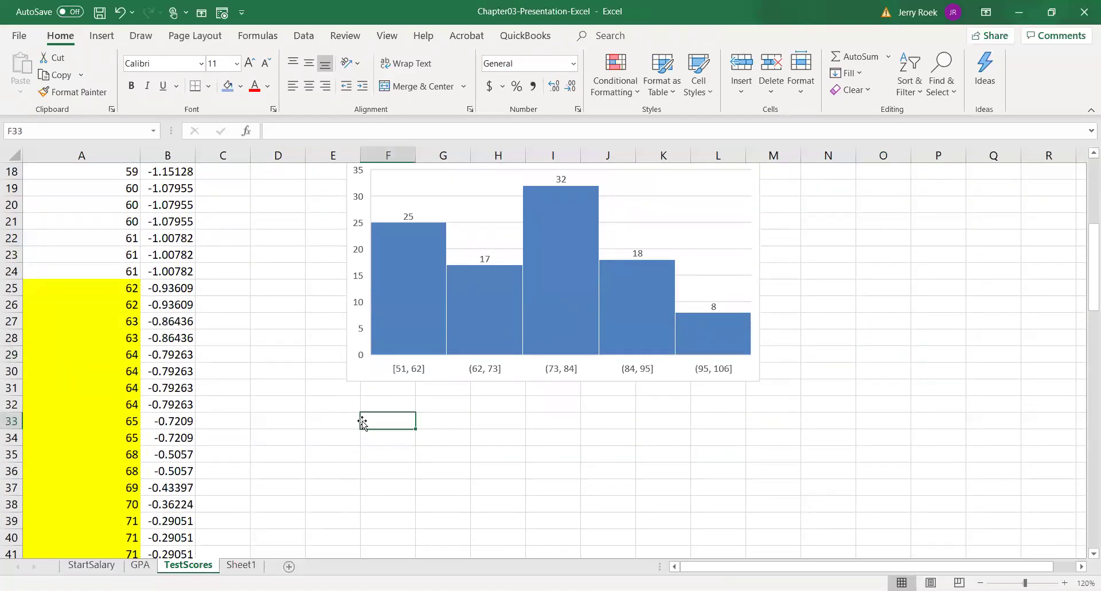
left_click(98, 146)
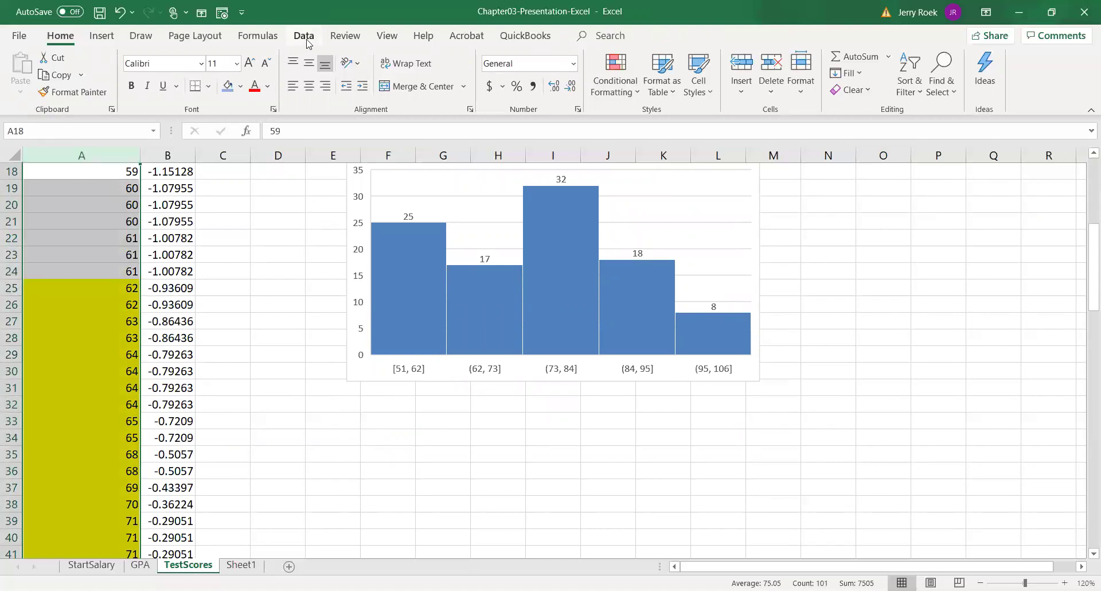
left_click(108, 37)
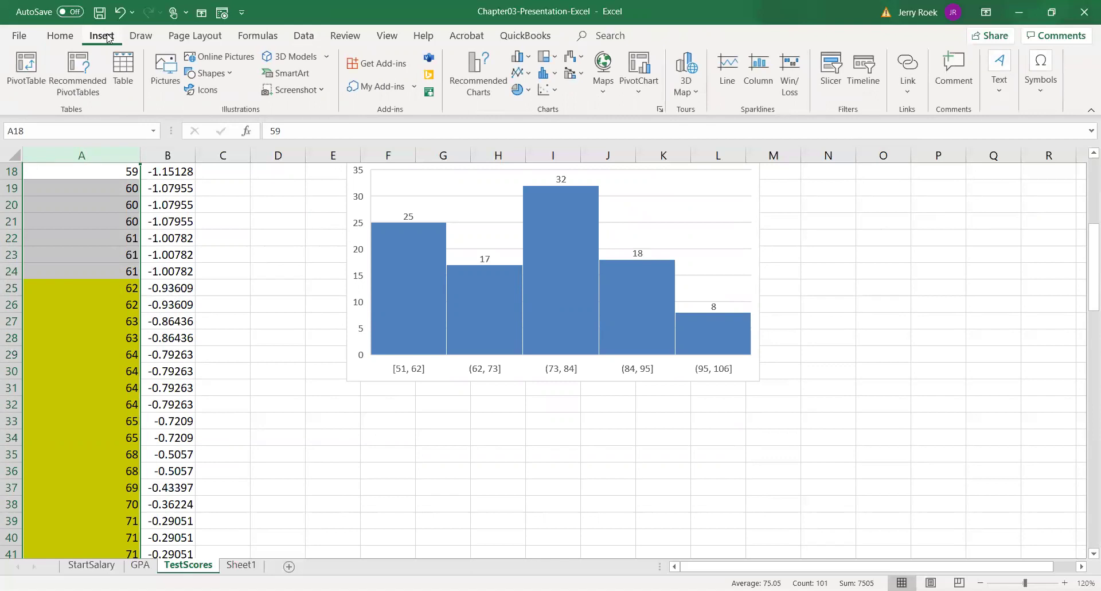
left_click(494, 75)
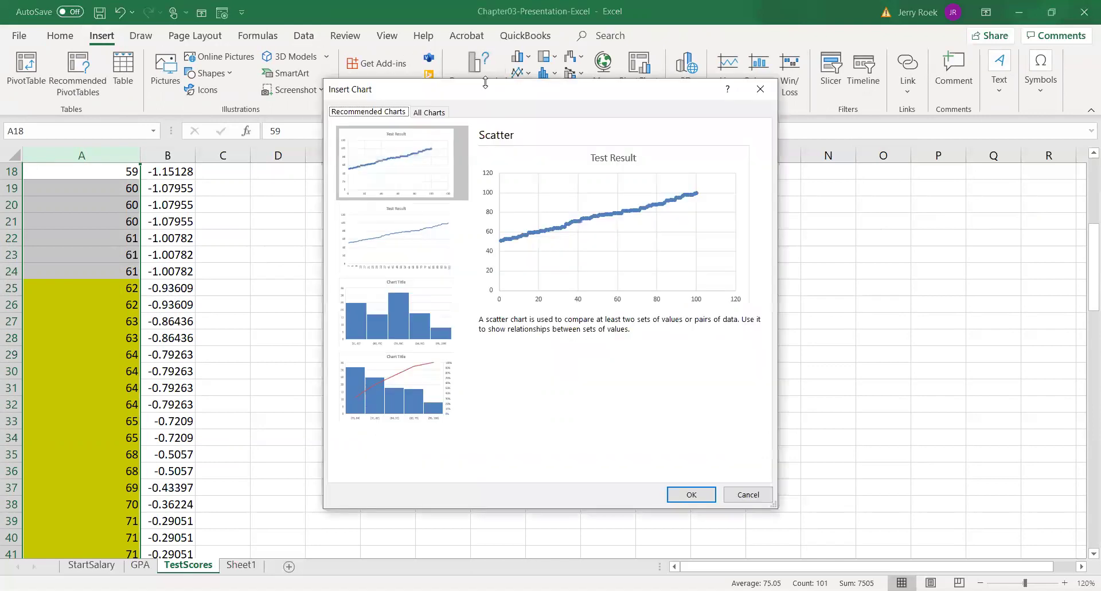
left_click(430, 112)
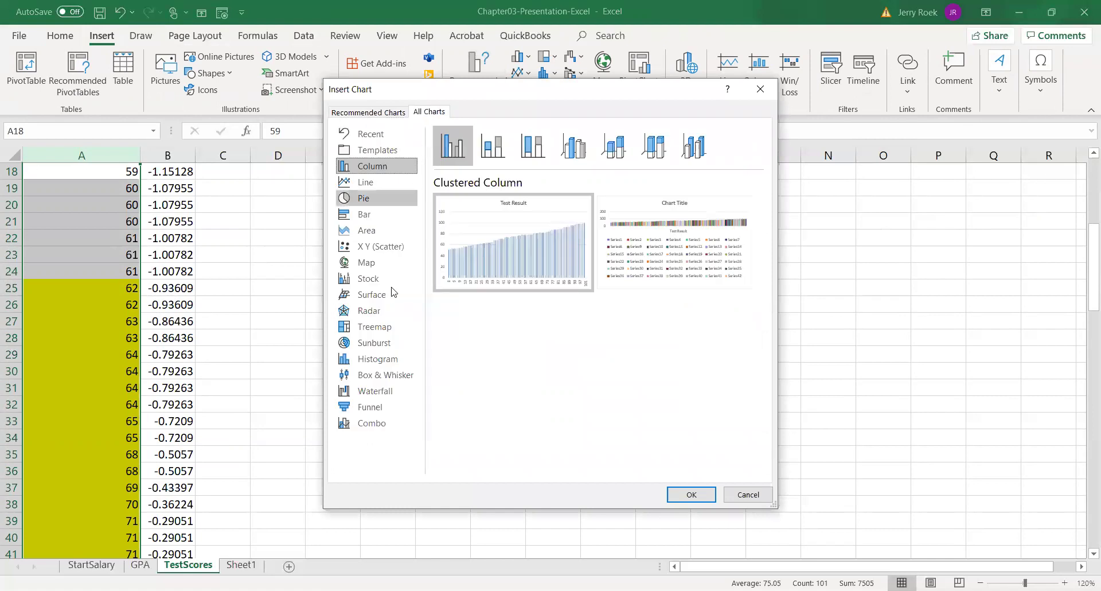
left_click(372, 376)
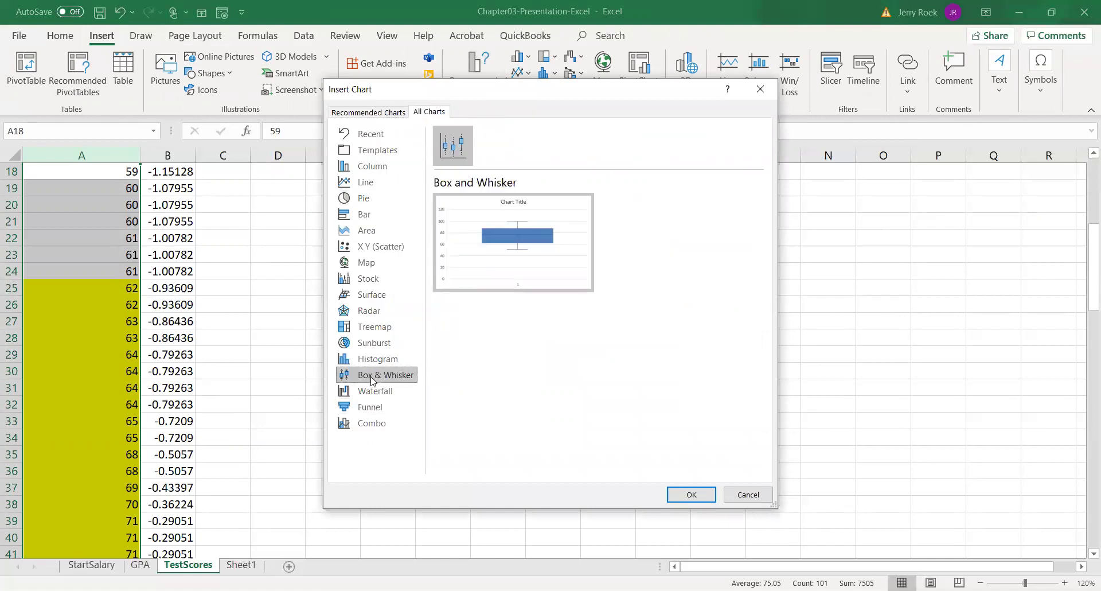
left_click(677, 494)
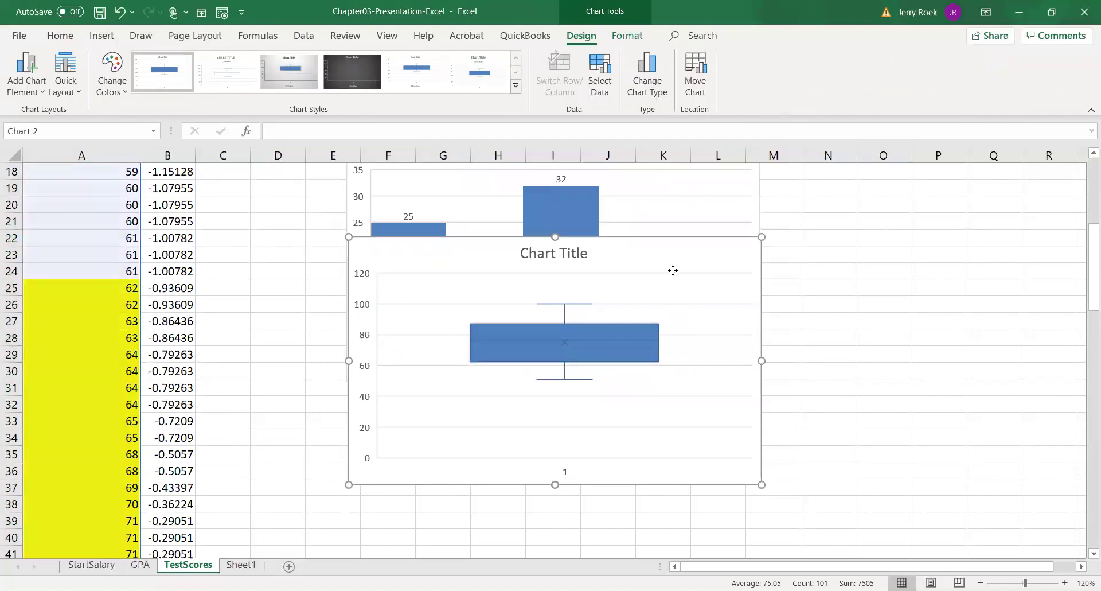
left_click_drag(673, 253, 674, 409)
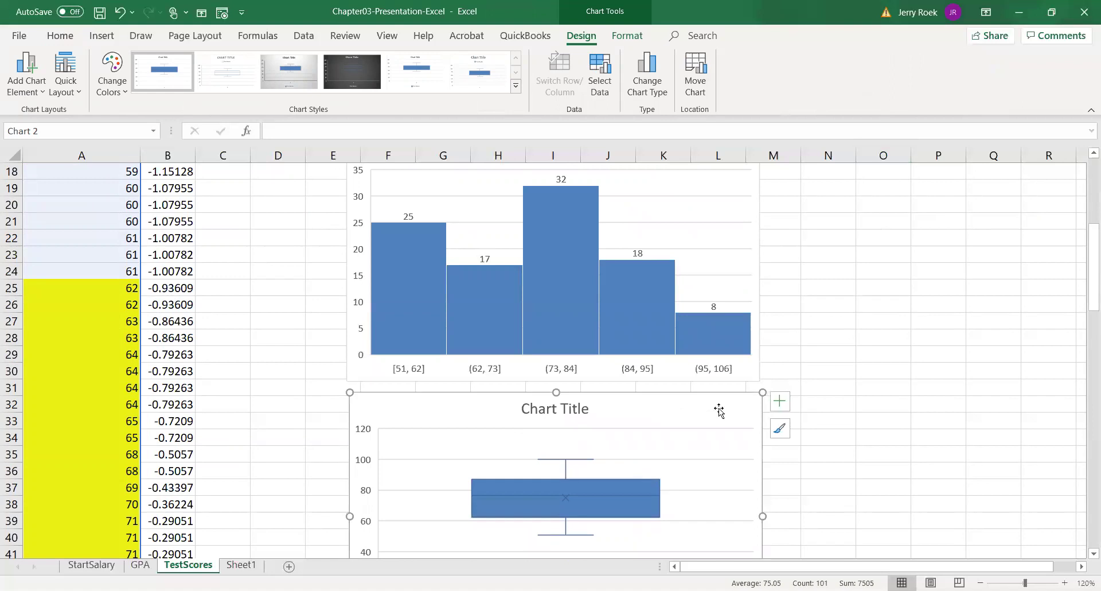
scroll(825, 425, "down", 3)
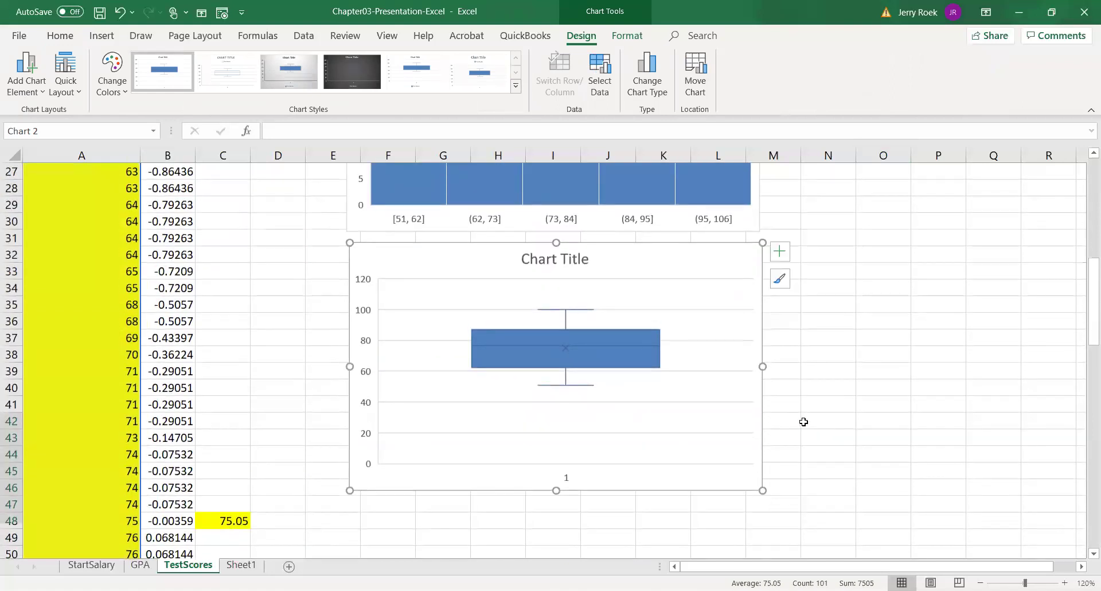
left_click(804, 422)
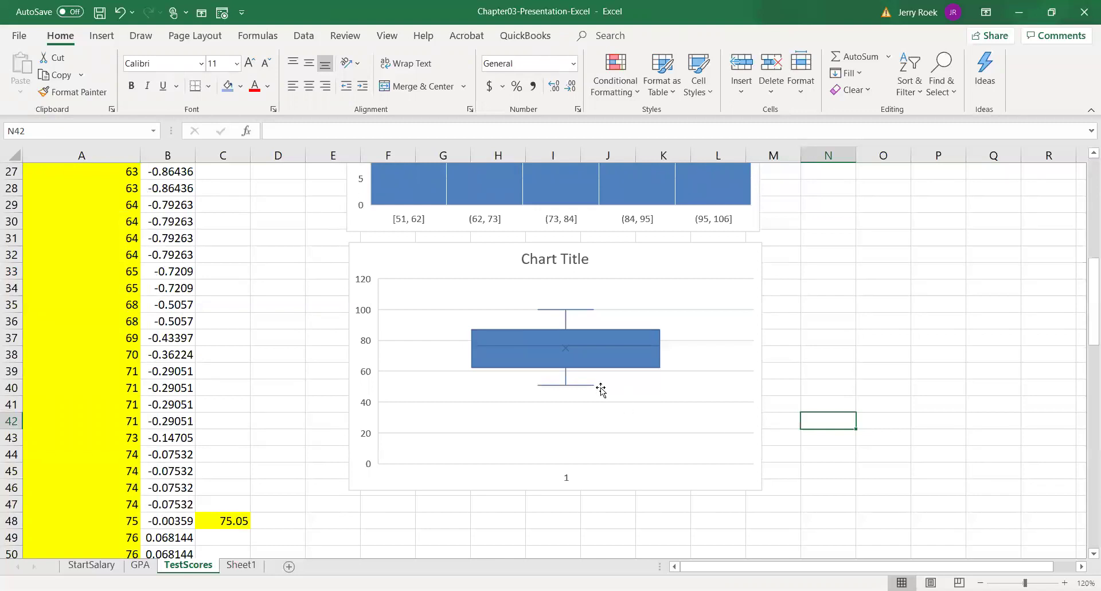
Step: Compare the box plot's whisker, mean and quartile values with the answers in column E, including the 1st quartile formula in E9
mouse_move(565, 313)
mouse_move(565, 388)
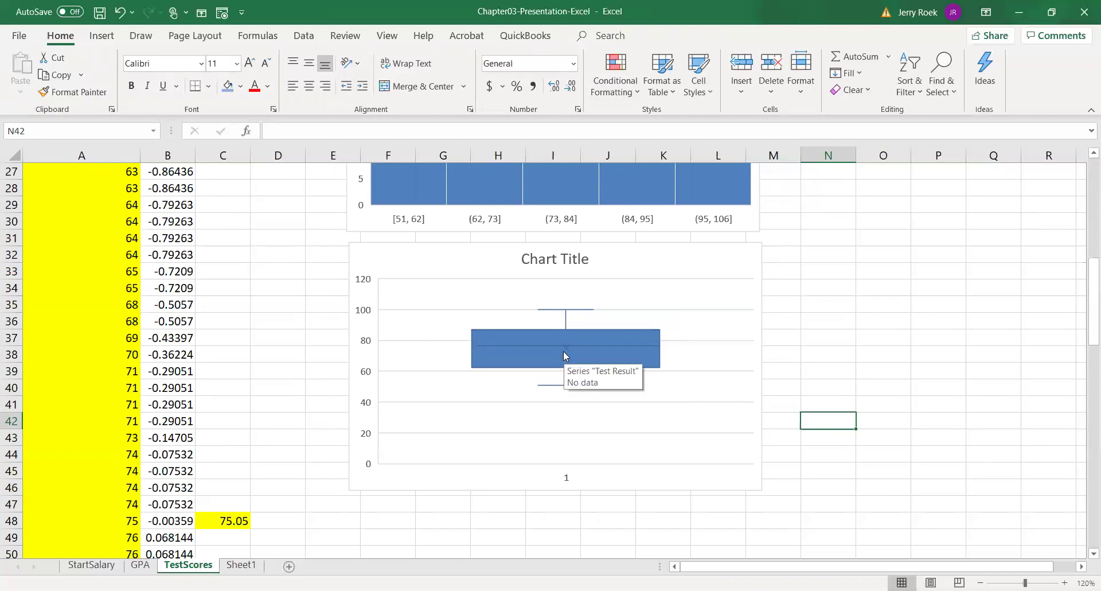
mouse_move(563, 348)
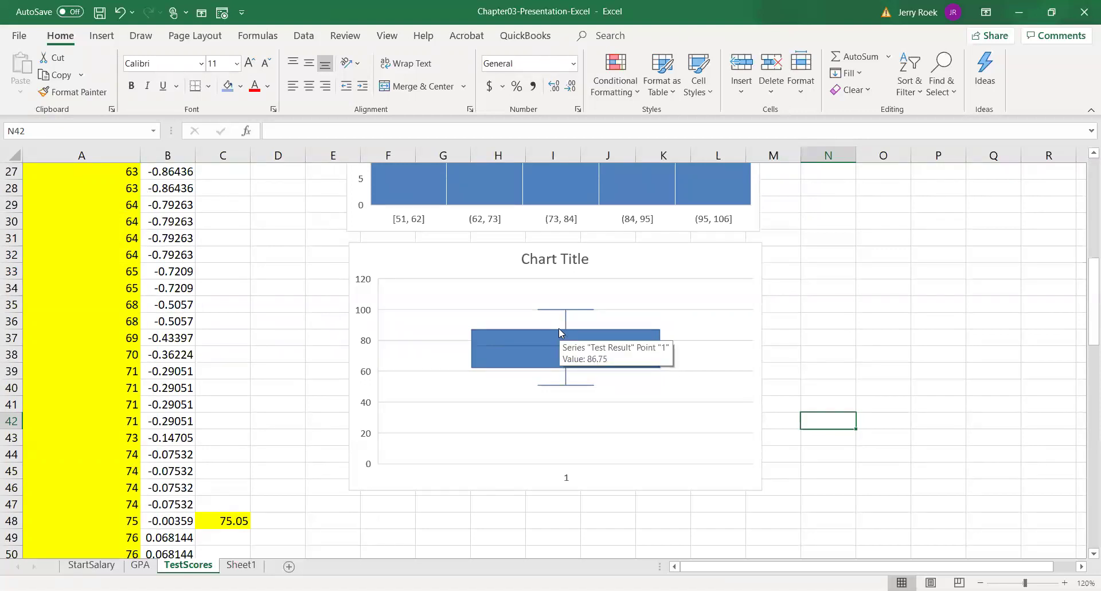
scroll(917, 204, "up", 9)
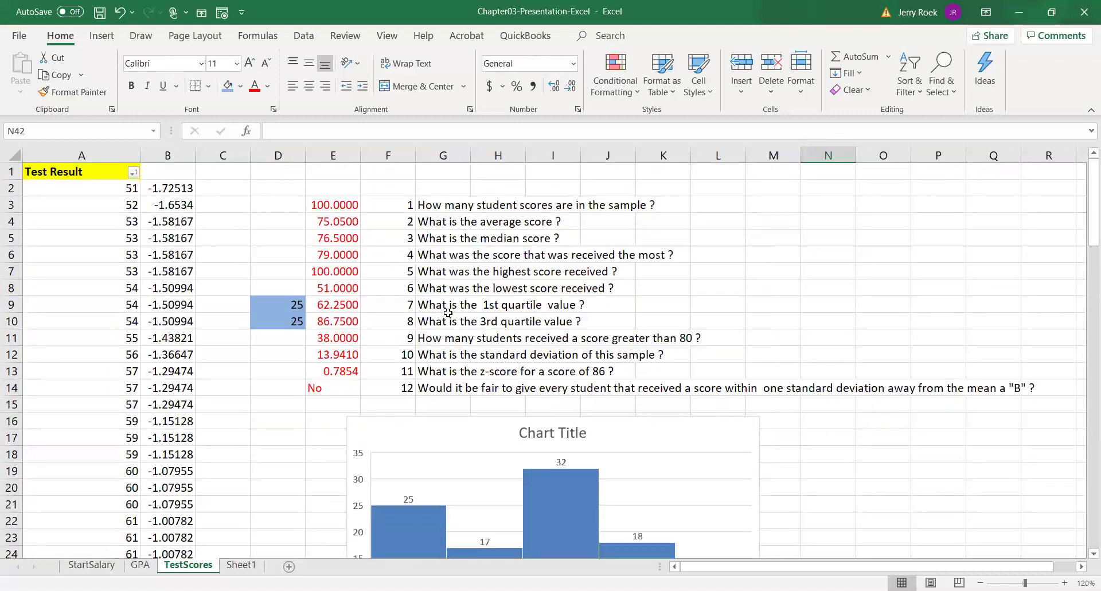
scroll(516, 407, "down", 7)
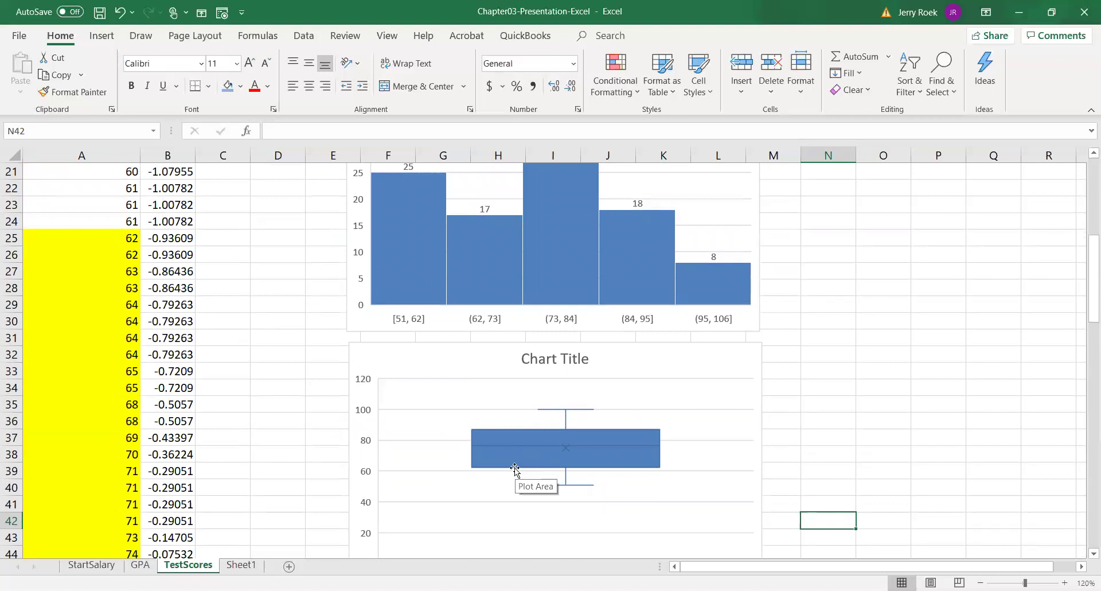
mouse_move(516, 470)
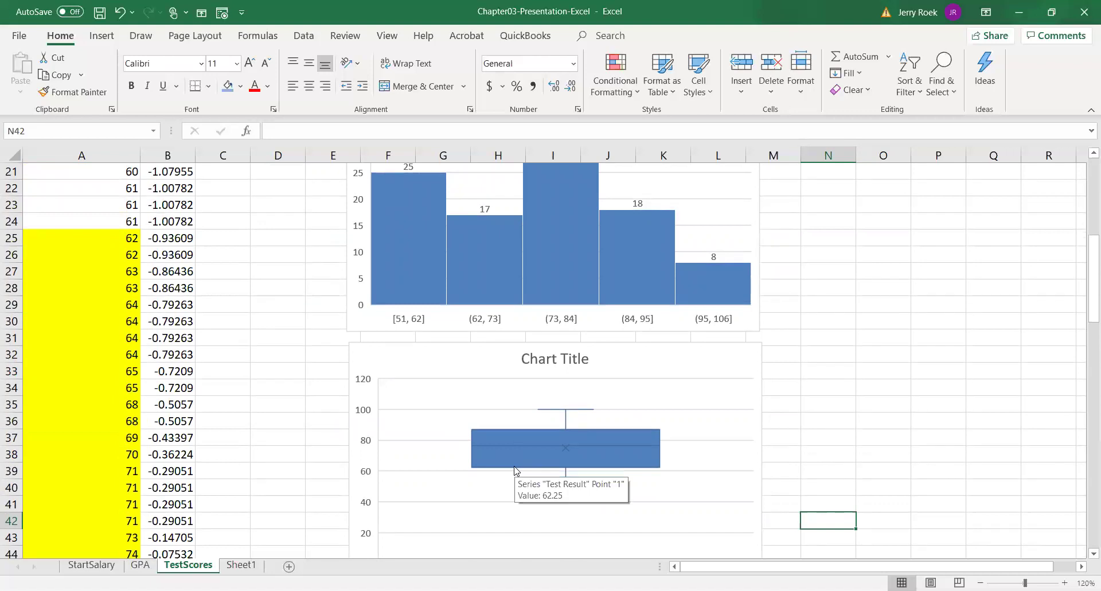
scroll(818, 303, "up", 5)
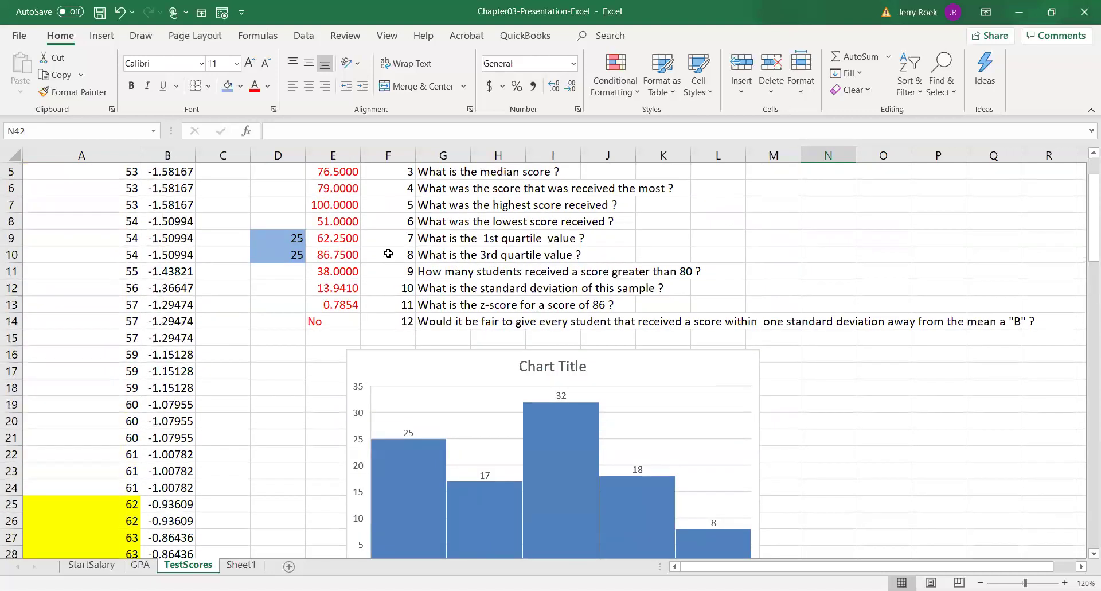
left_click(354, 241)
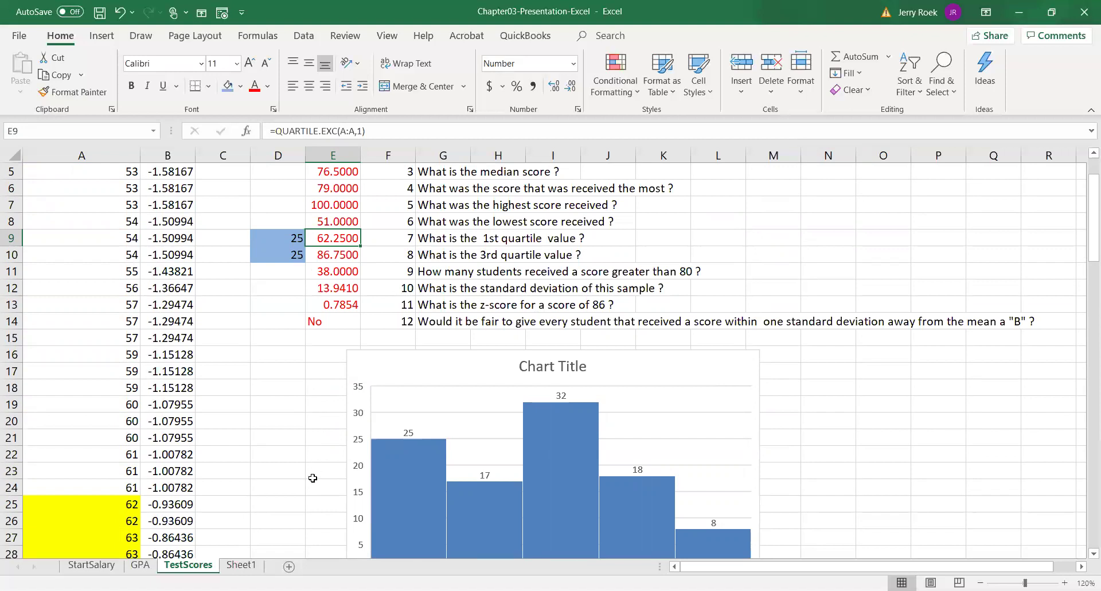
Step: Copy the scores in A1:A25 of Sheet1 and paste them as values below the last Test Result score, starting at A102 of TestScores
left_click(241, 565)
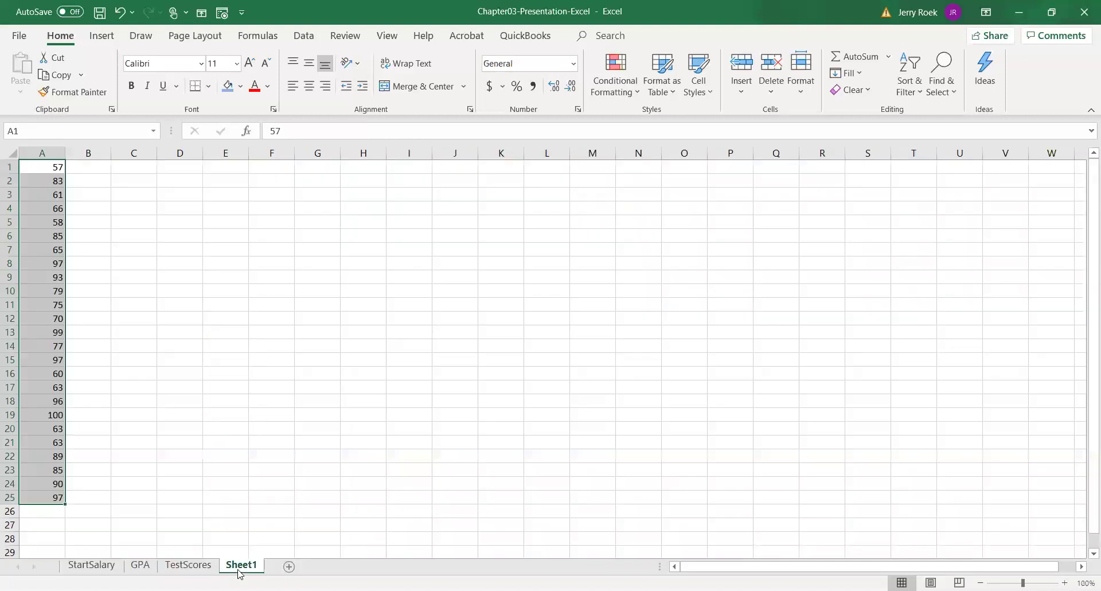
left_click(46, 167)
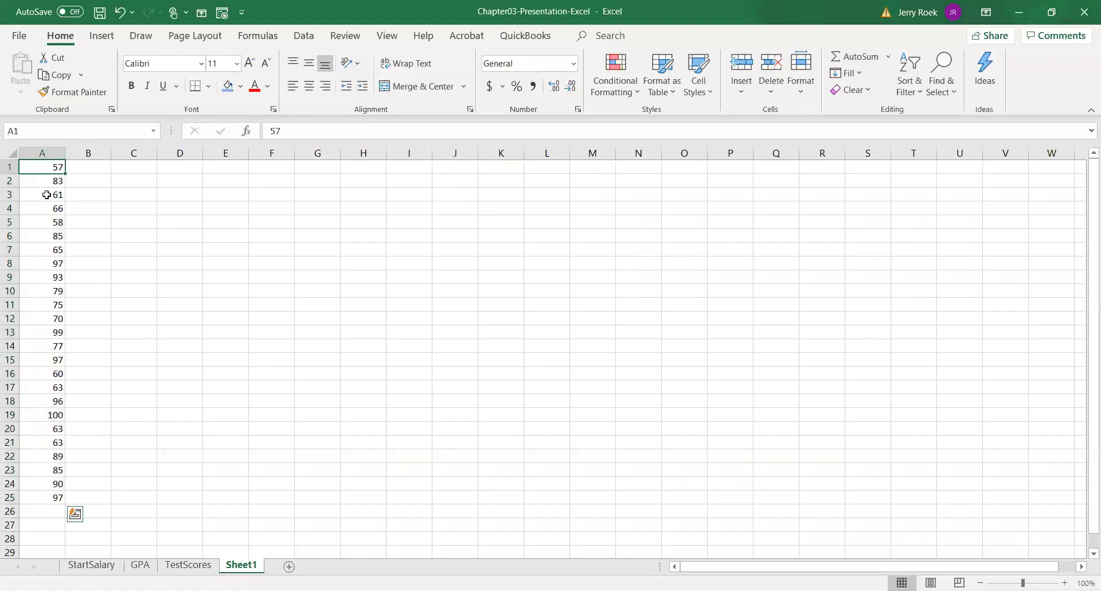
left_click_drag(47, 195, 58, 494)
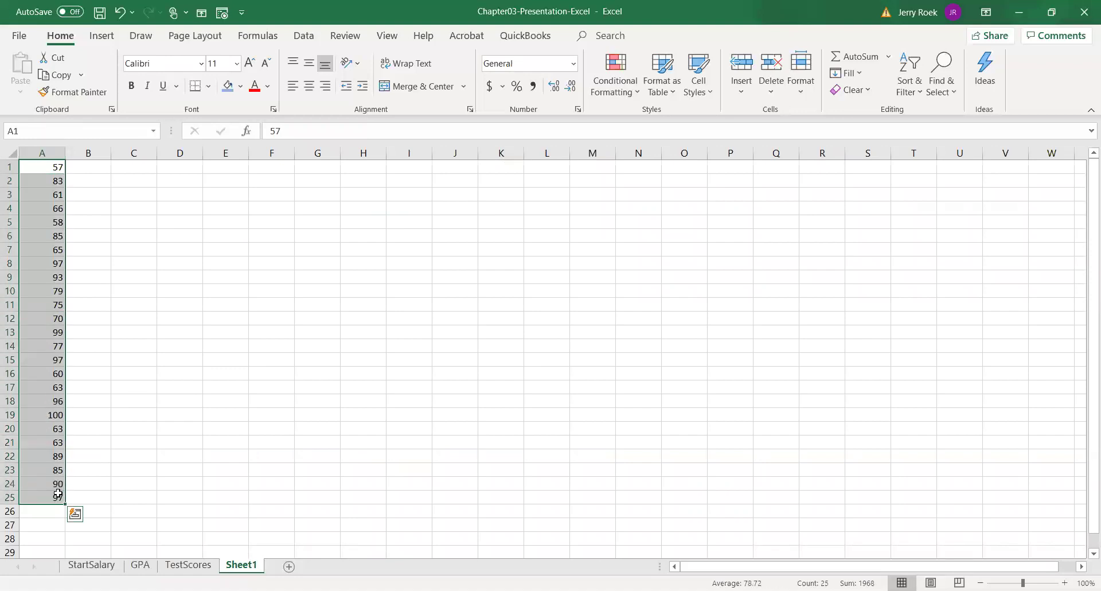
key("ctrl+c")
left_click(212, 565)
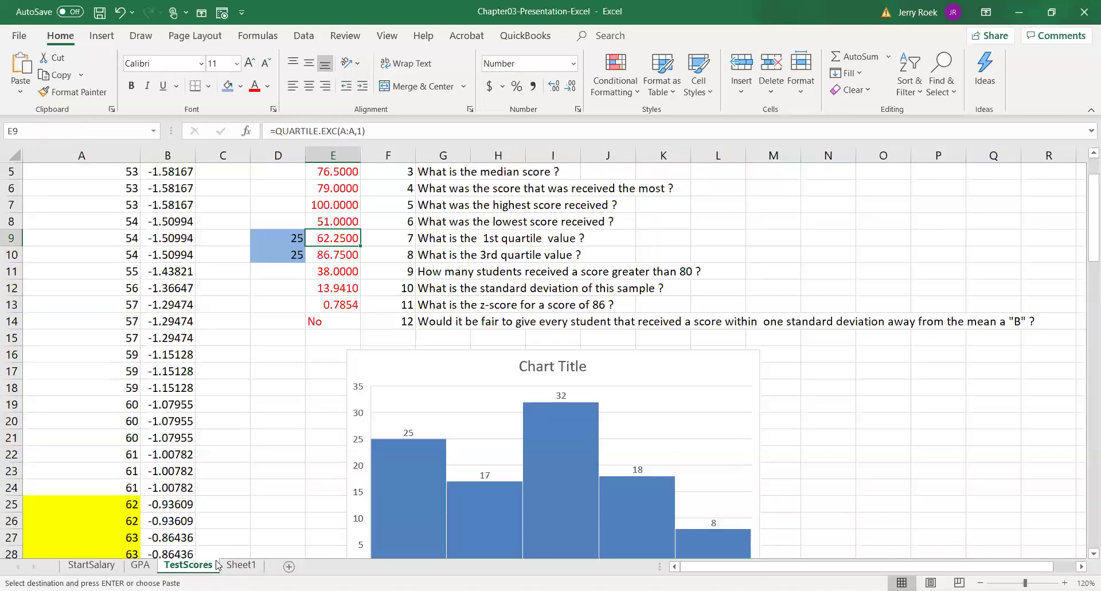
scroll(224, 490, "down", 20)
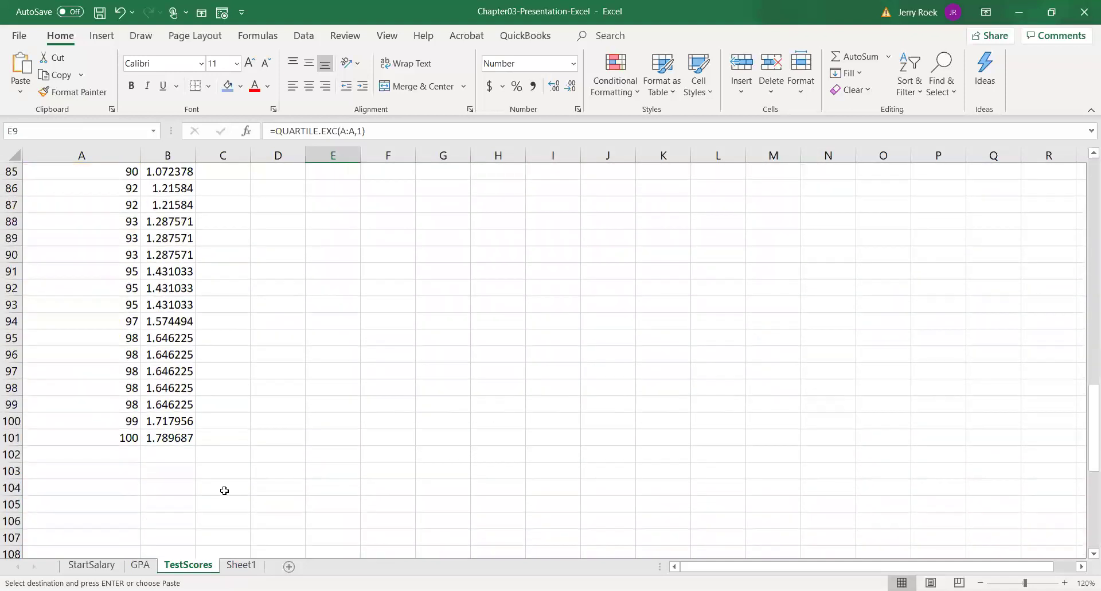
scroll(225, 490, "down", 3)
left_click(96, 321)
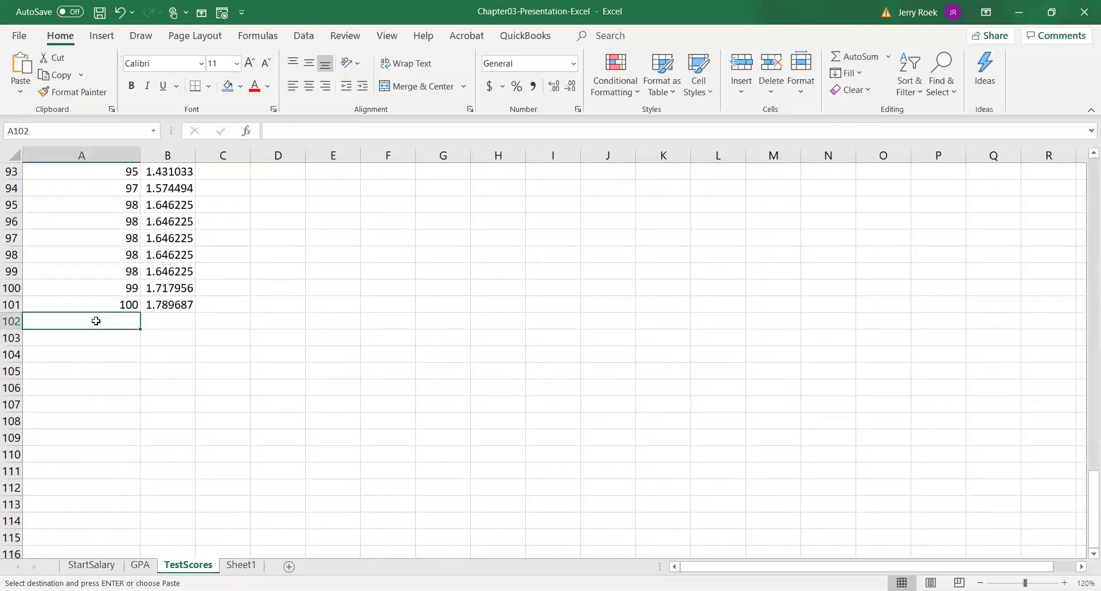
right_click(96, 321)
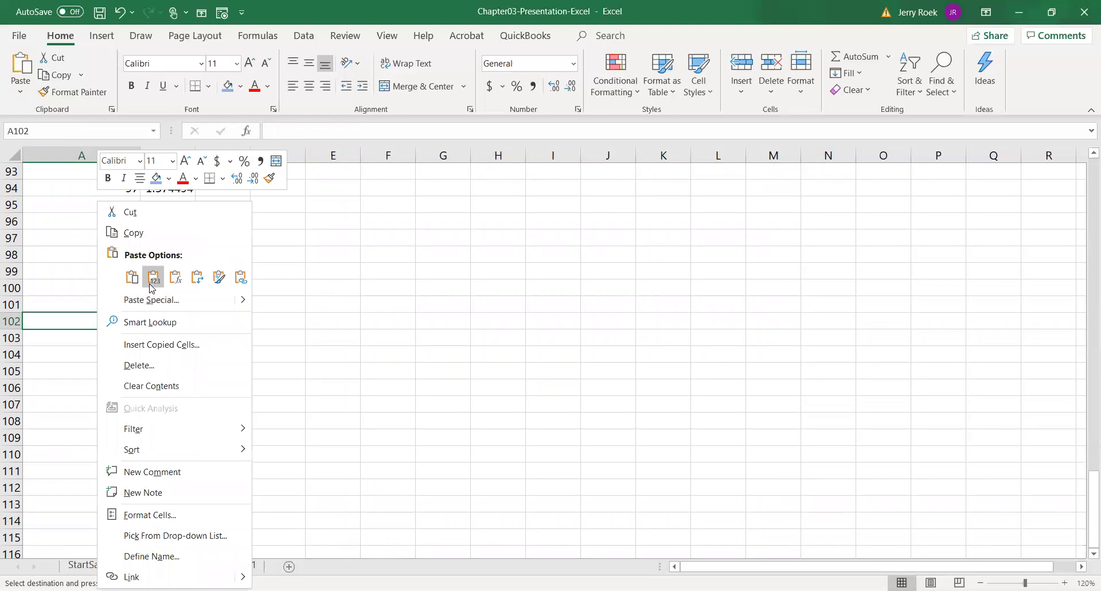
left_click(152, 279)
left_click(242, 338)
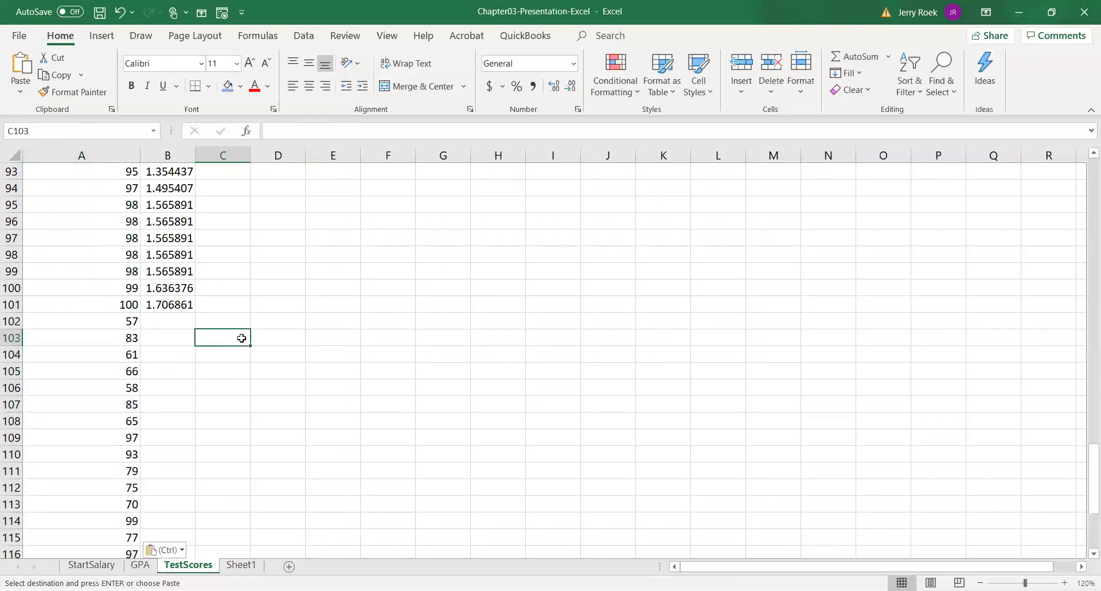
Step: Copy the STANDARDIZE formula from B101 into the z-score cells beside the added scores, B102:B126
left_click(173, 306)
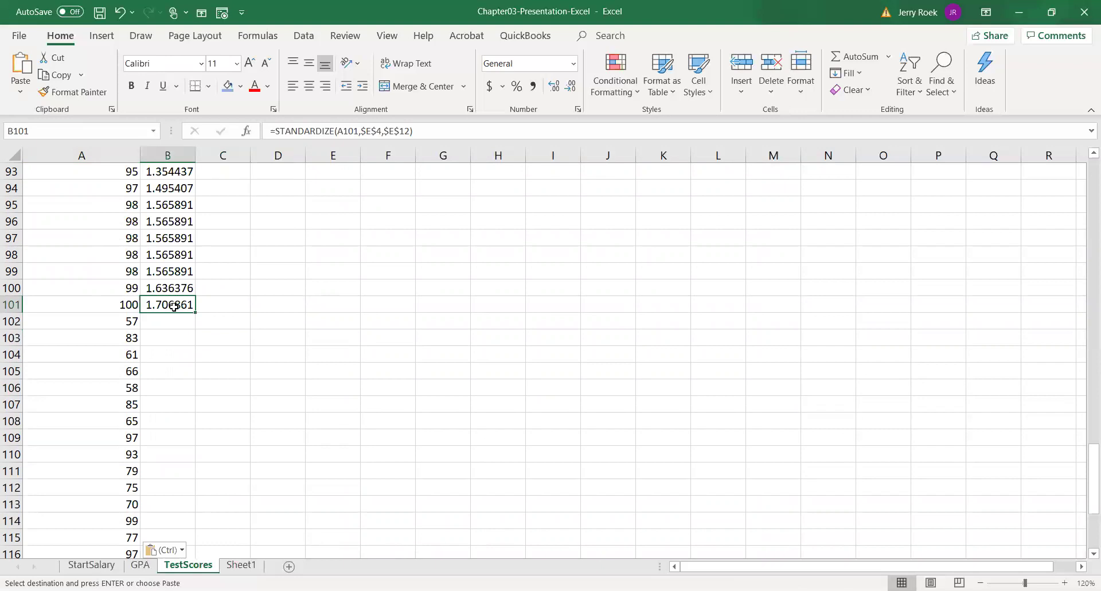
key("ctrl+c")
left_click_drag(165, 321, 170, 523)
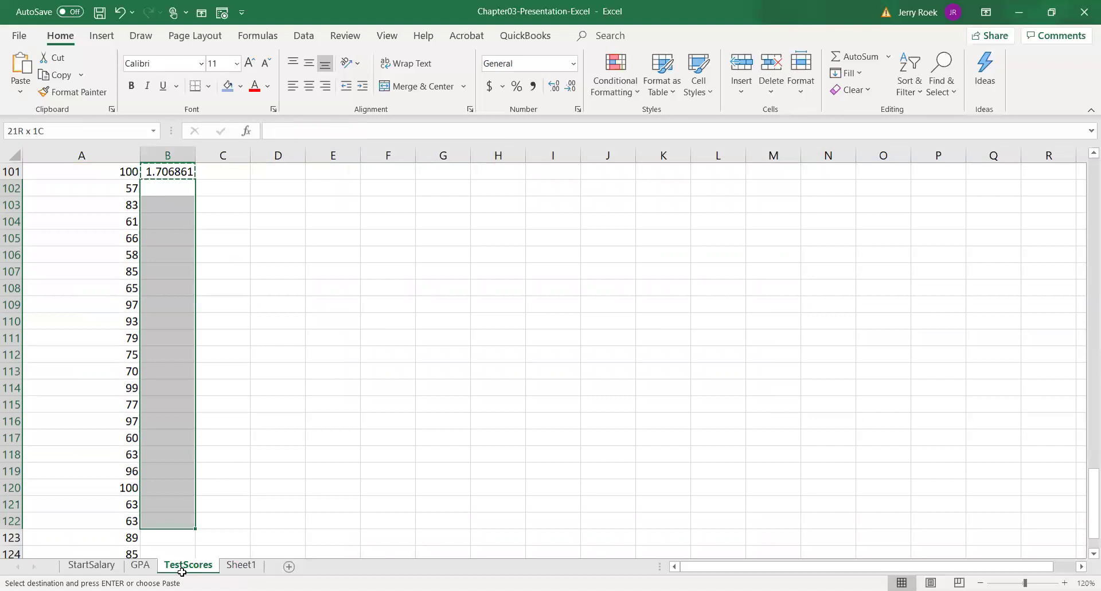
left_click_drag(182, 571, 179, 521)
key("ctrl+v")
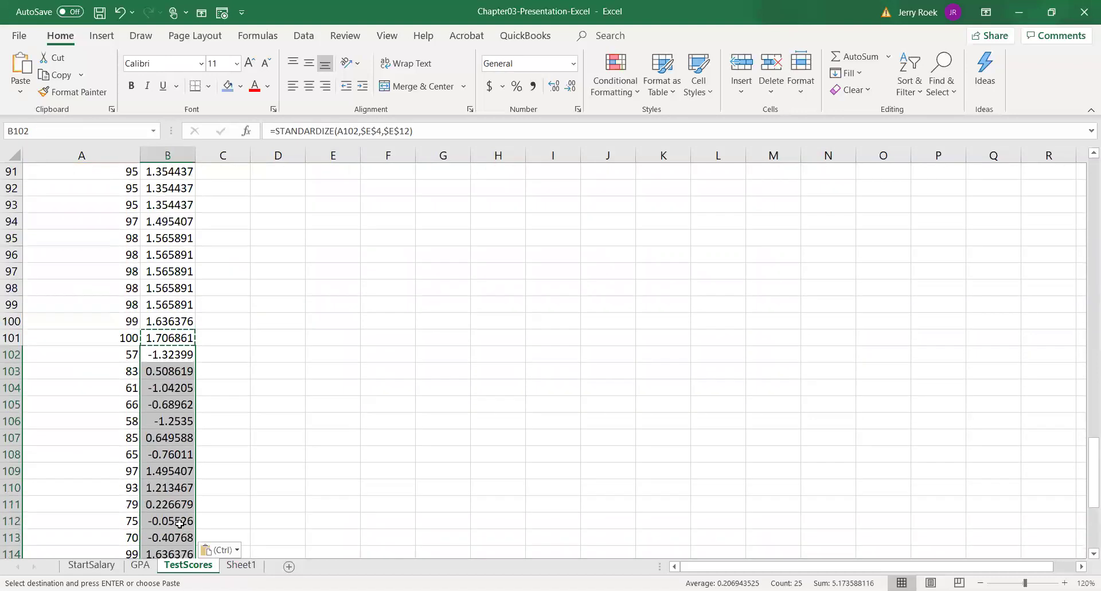
left_click(227, 423)
Step: Sort the Test Result column from smallest to largest, continuing with the current selection only
scroll(226, 424, "up", 20)
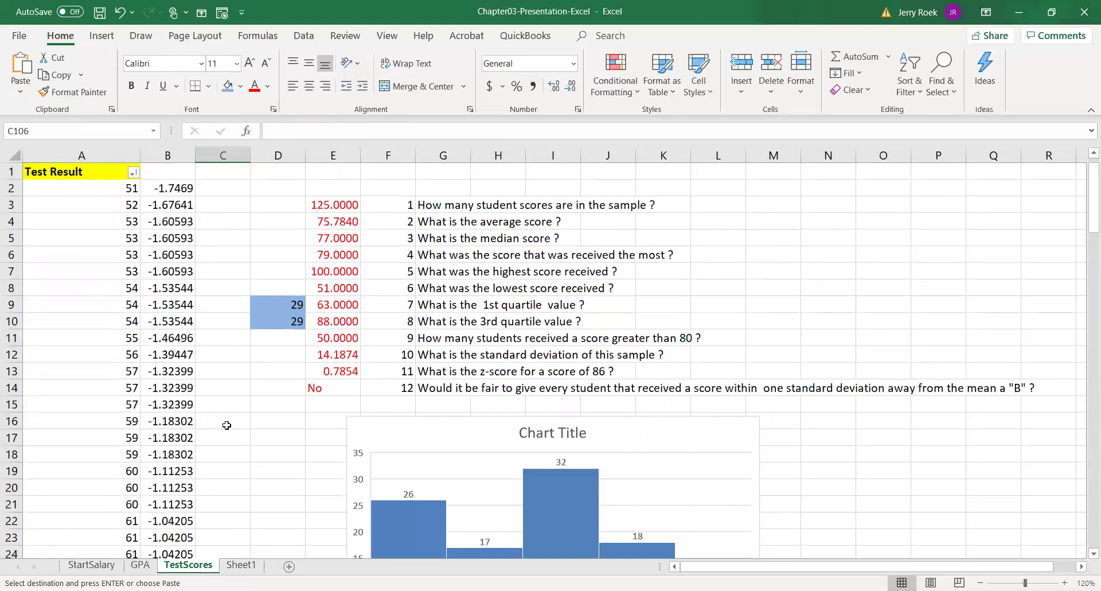
key("Escape")
scroll(222, 411, "down", 20)
scroll(232, 253, "up", 20)
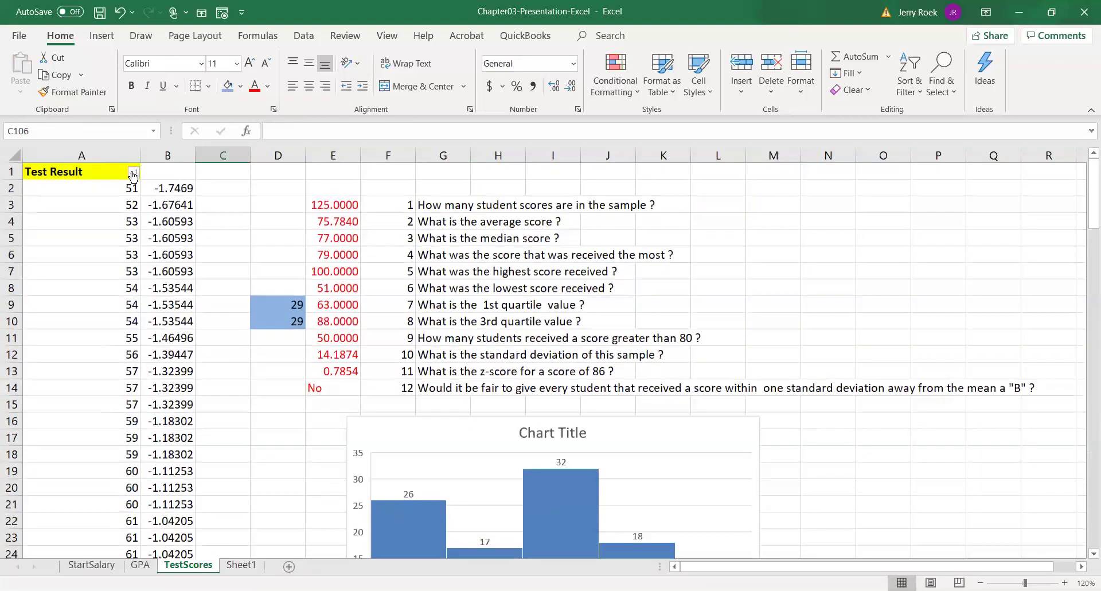
left_click(133, 173)
left_click(109, 189)
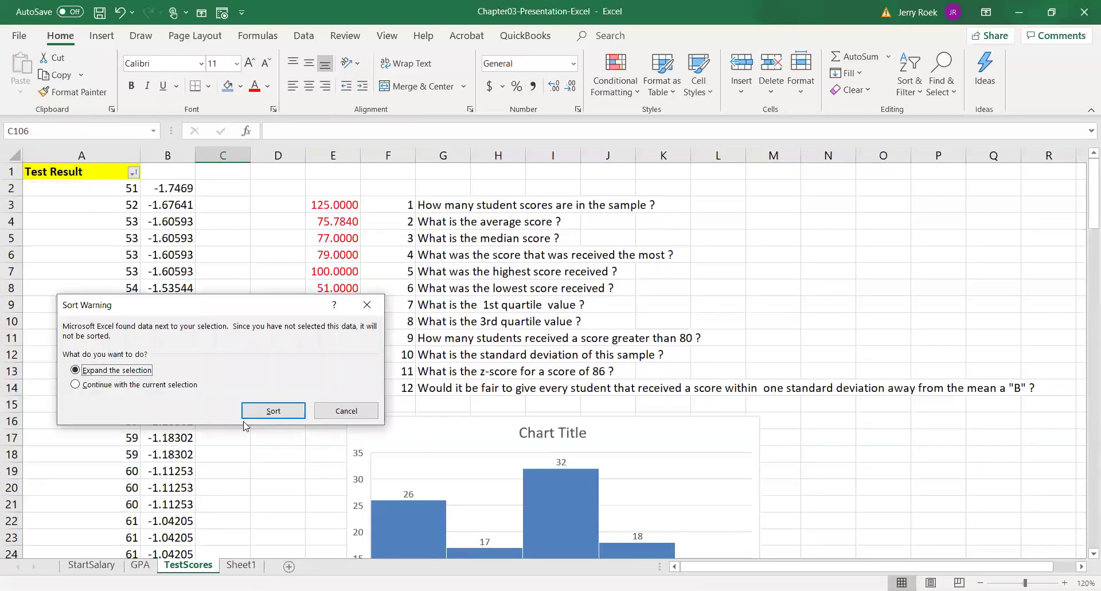
left_click(149, 388)
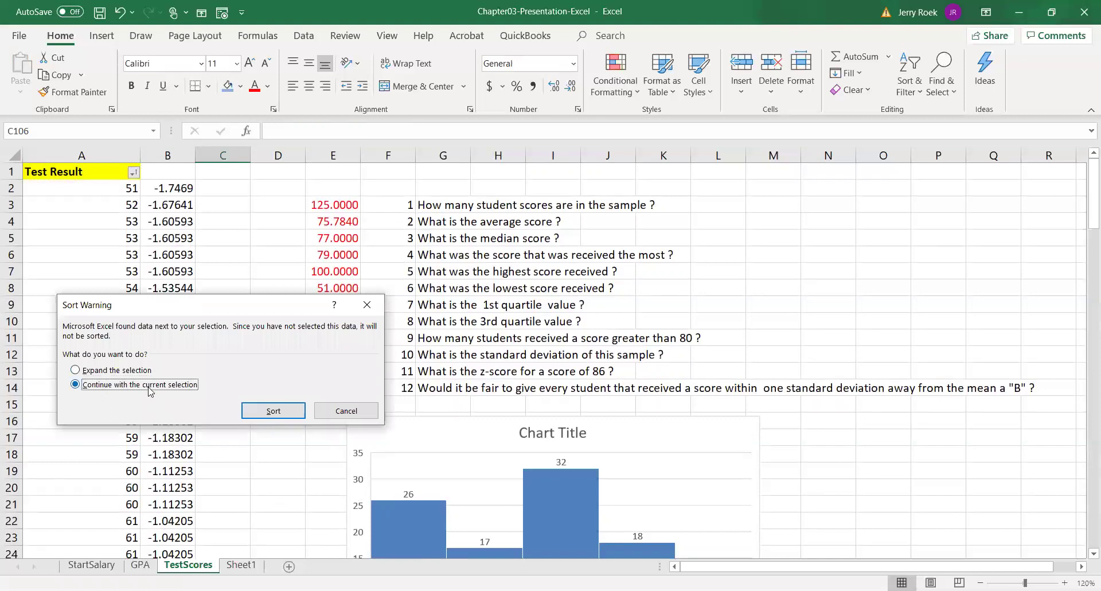
left_click(270, 410)
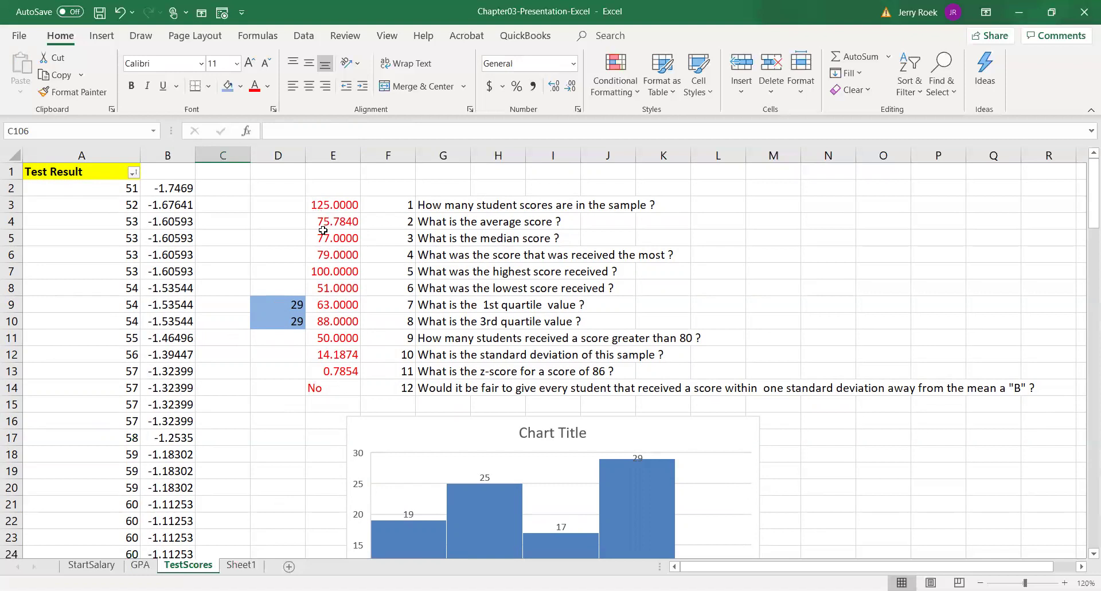
Step: Review the recalculated statistics and their formulas in E4:E12, including the quartile counts in D9 and D10
left_click(324, 229)
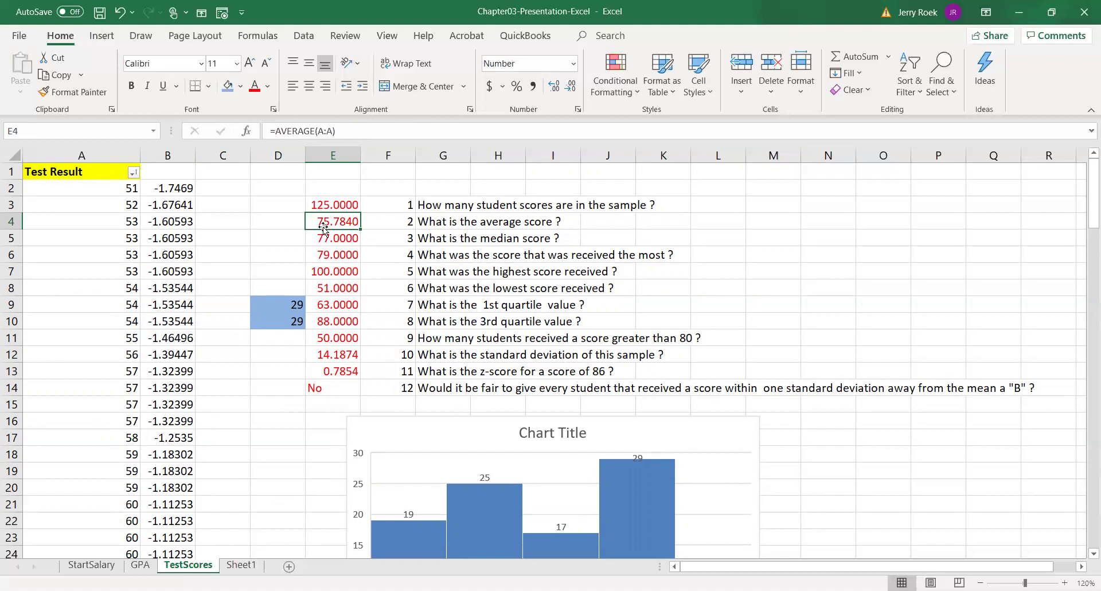
key("Down")
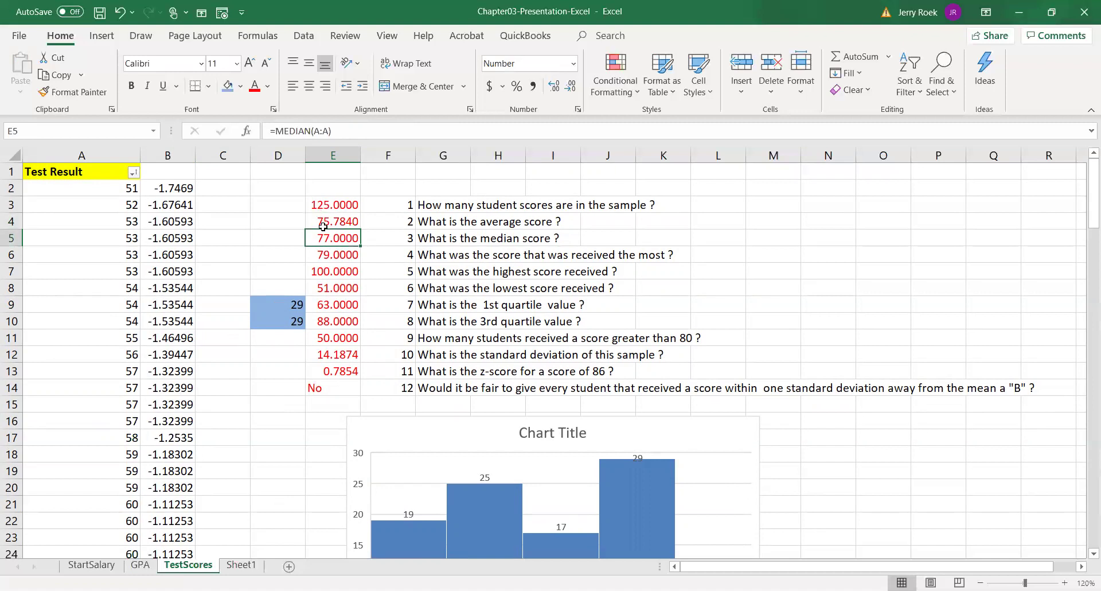
key("Down")
key("Down")
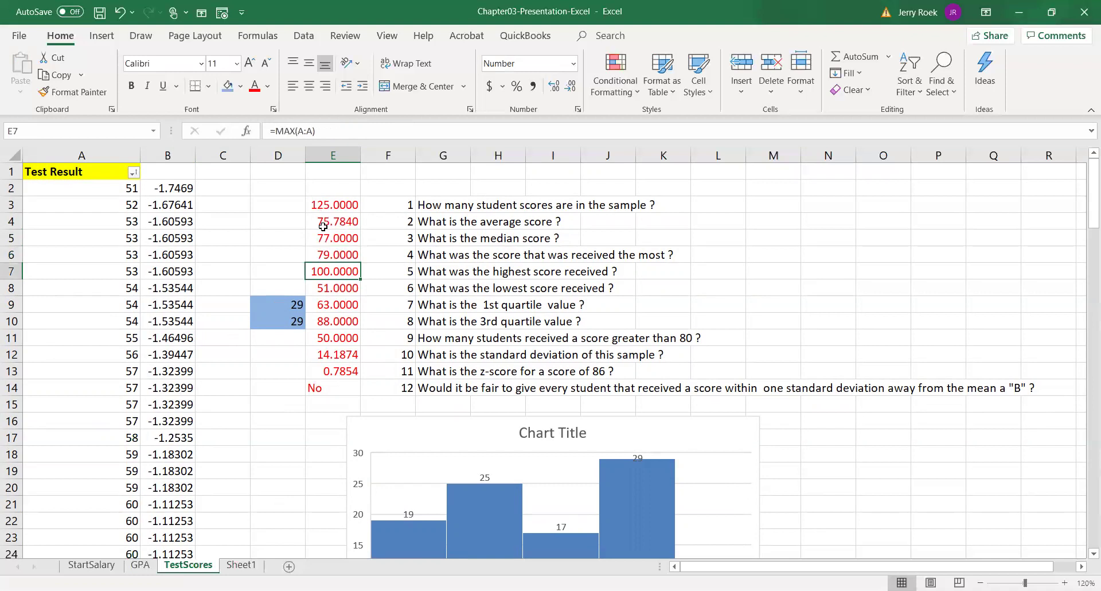
key("Down")
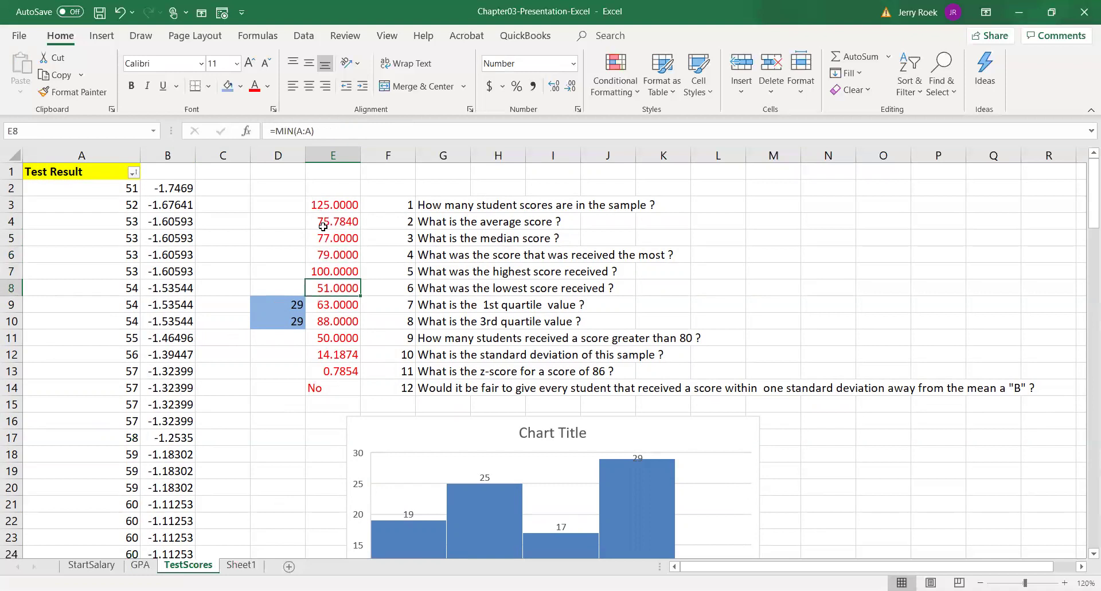
key("Down")
key("Left")
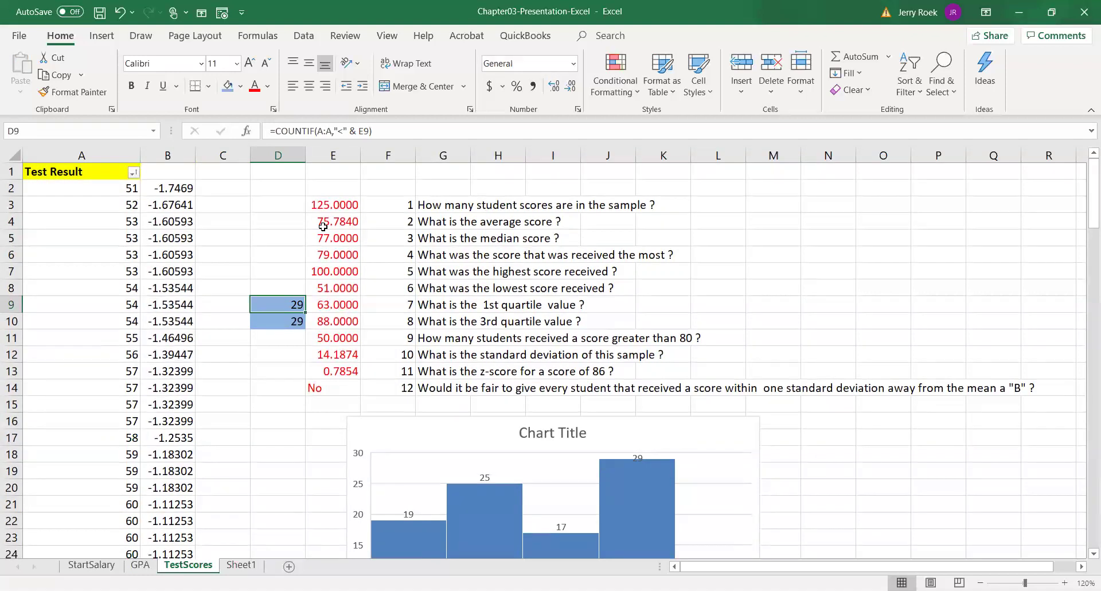
key("Right")
key("Down")
key("Left")
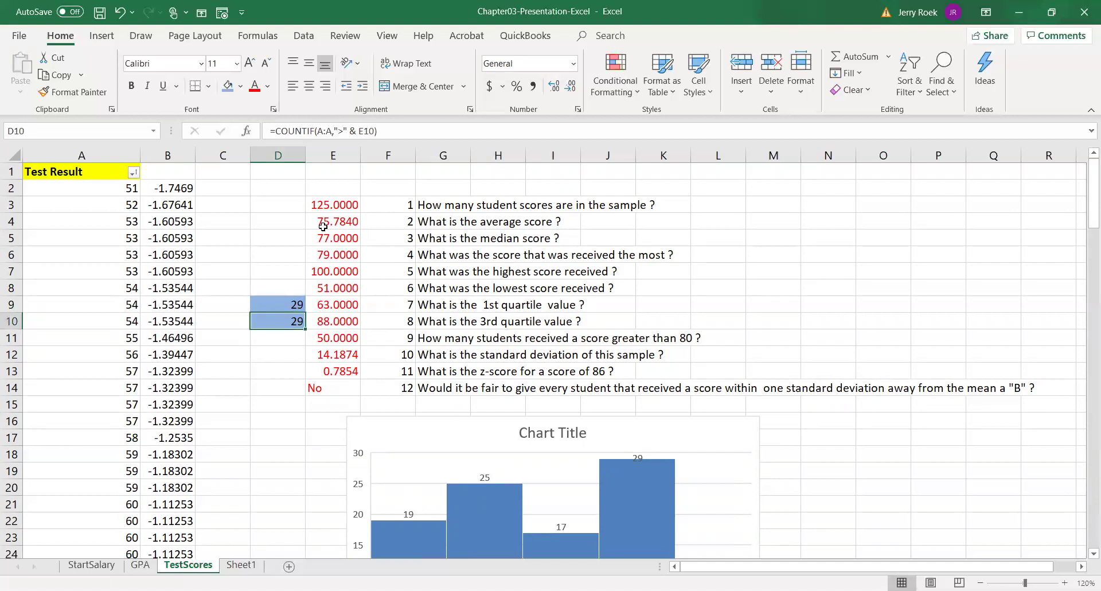
key("Down")
key("Down")
key("Right")
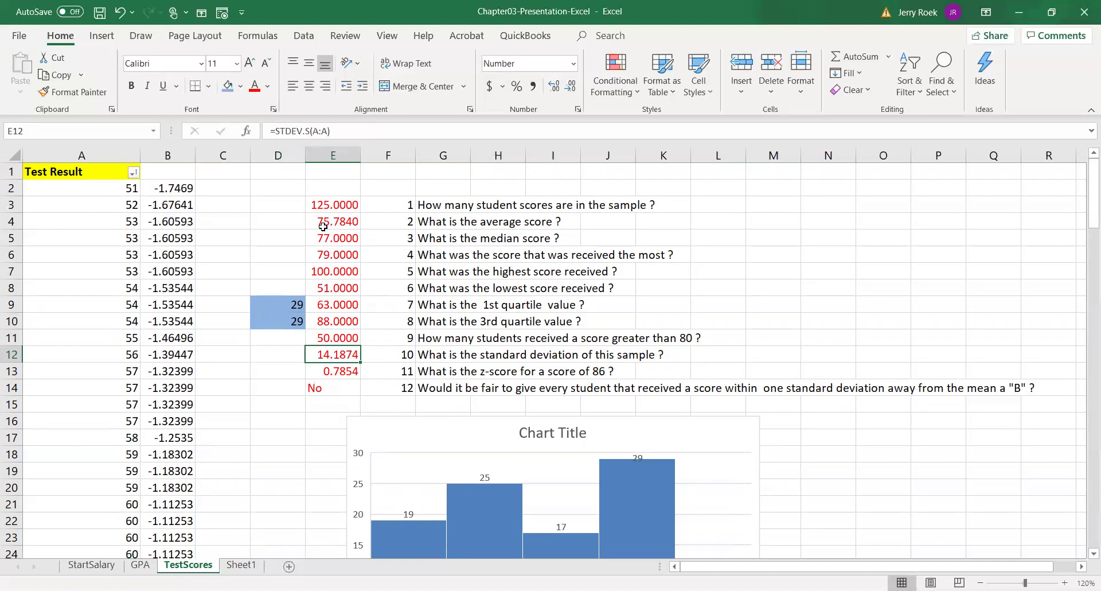
key("Up")
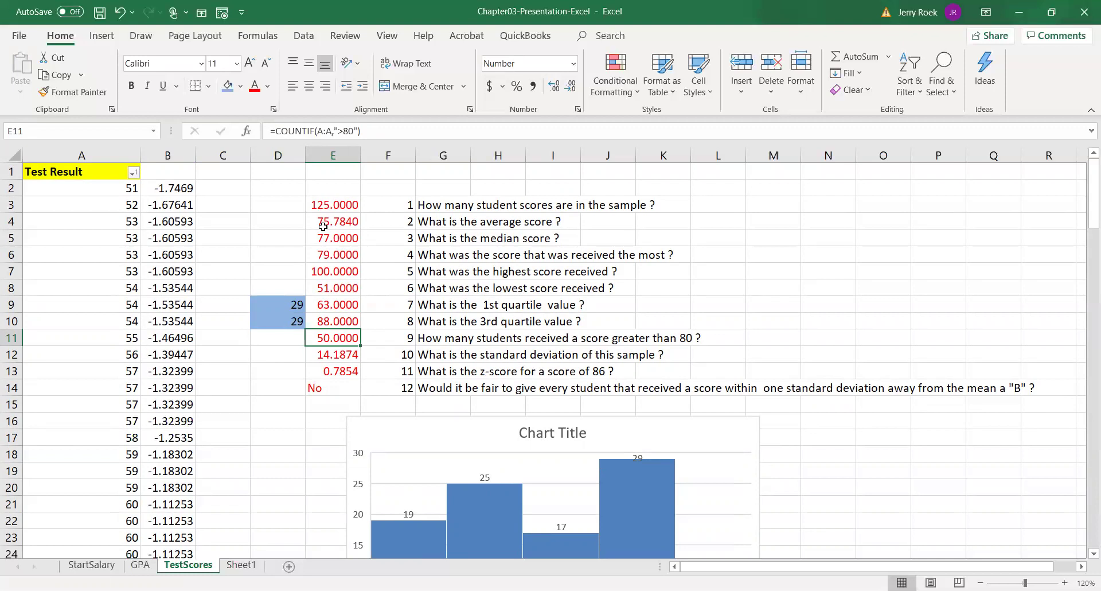
Step: Look up the z-score for a score of 86 in column B and enter .7200 as the answer in E13
key("Down")
key("Down")
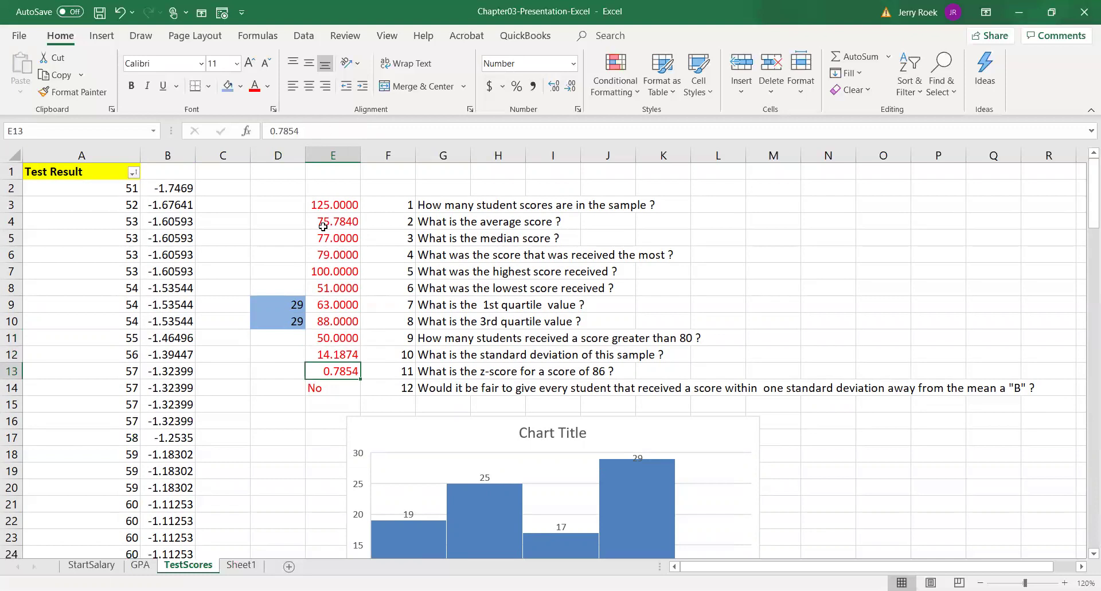
scroll(223, 442, "down", 11)
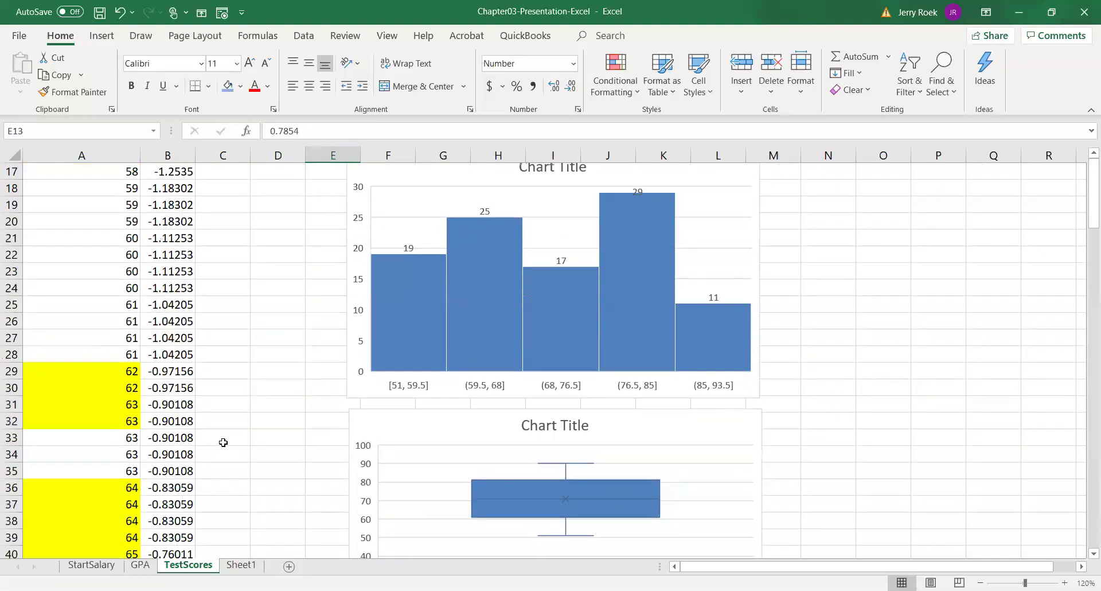
scroll(223, 442, "down", 6)
scroll(223, 442, "up", 17)
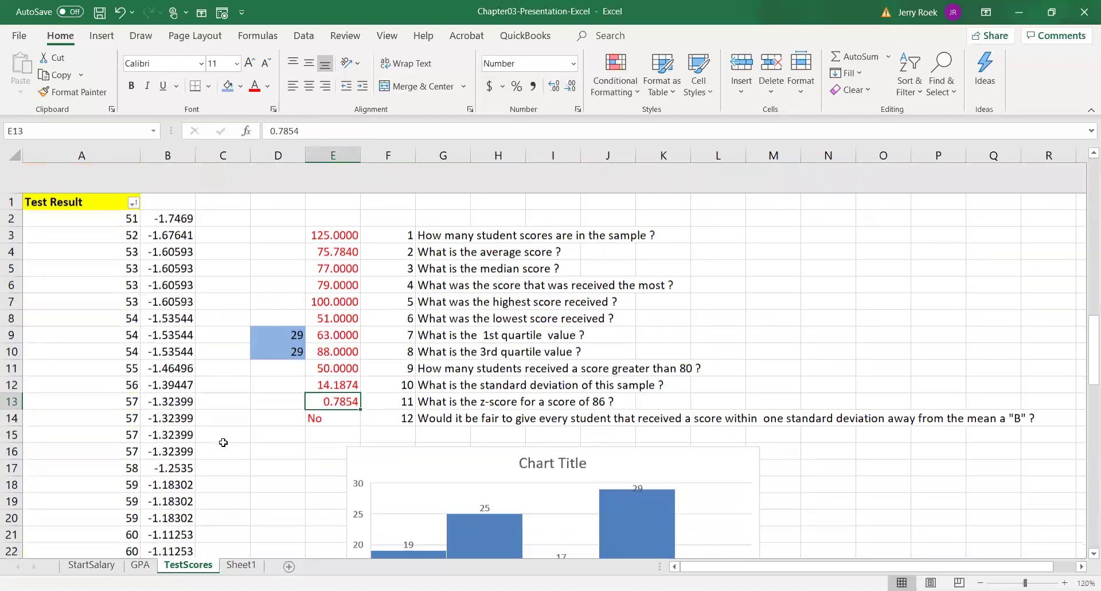
scroll(223, 442, "down", 20)
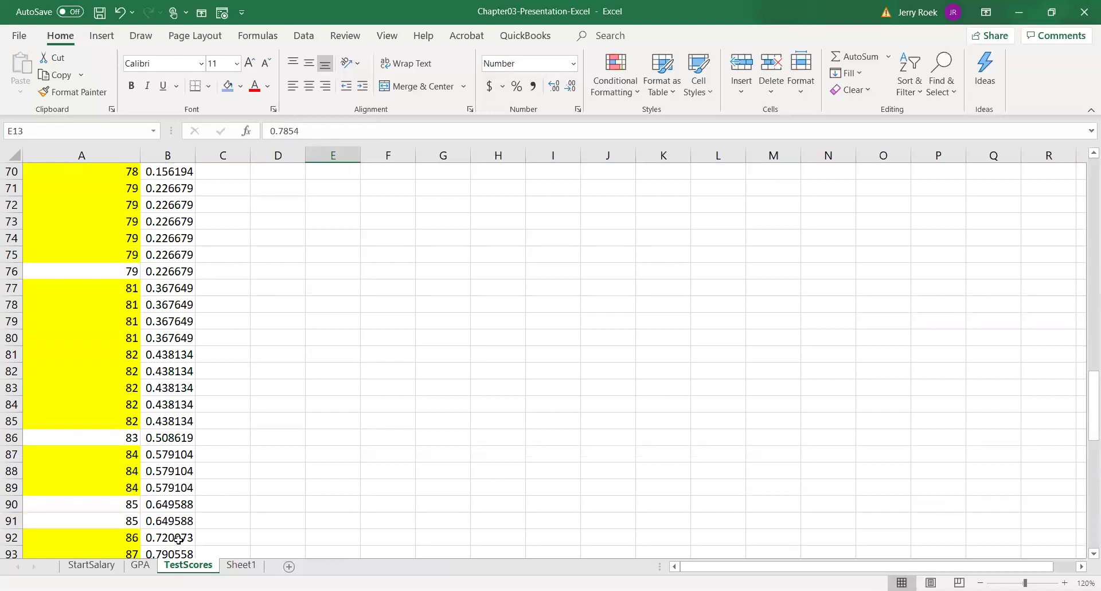
scroll(252, 482, "up", 20)
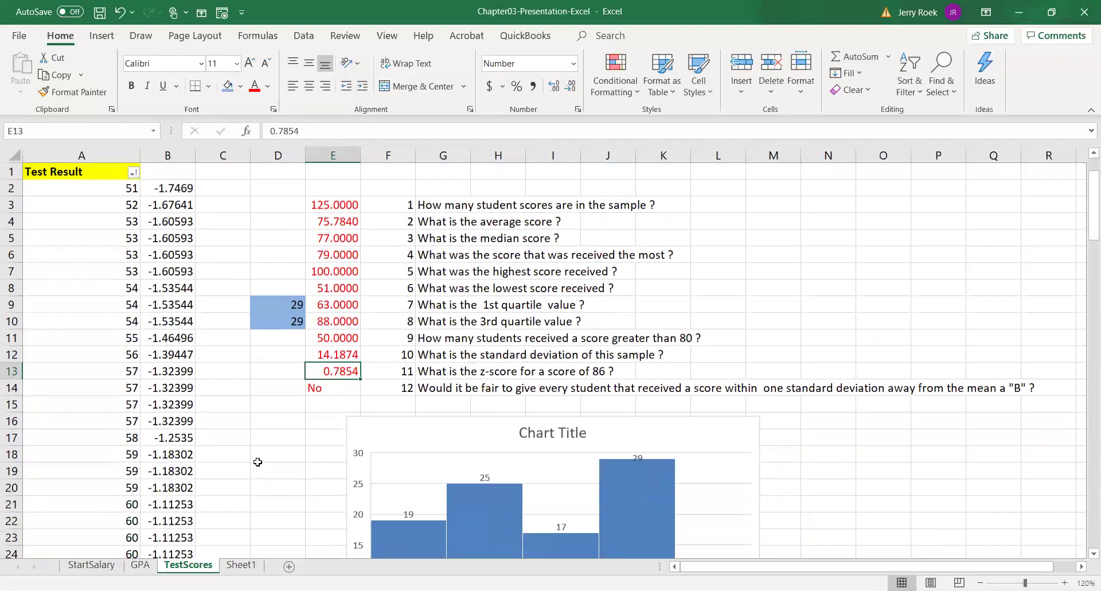
type(".7200")
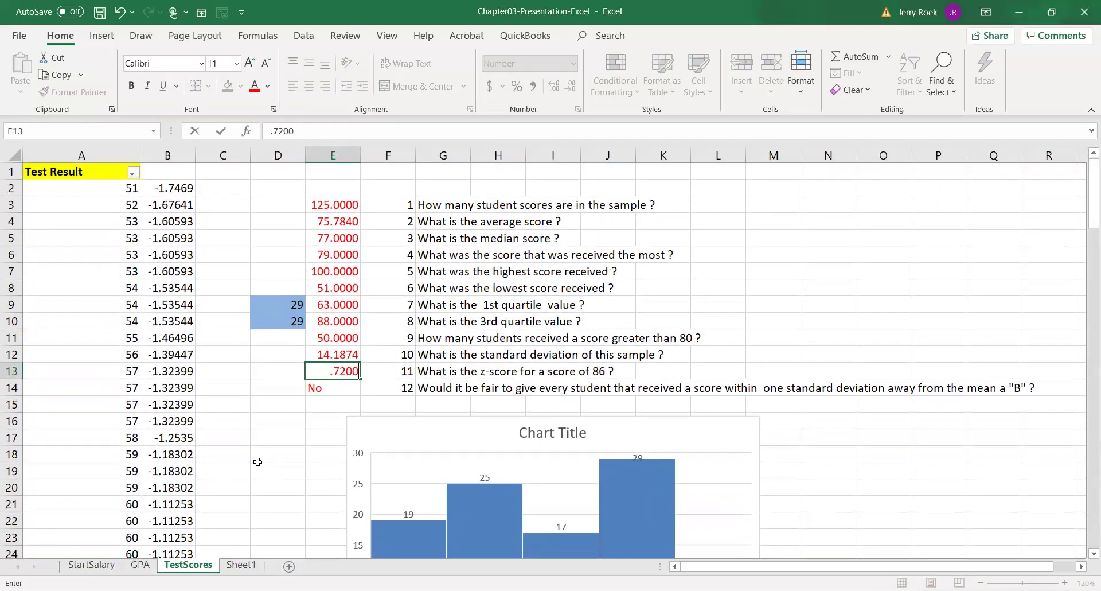
key("Return")
key("Up")
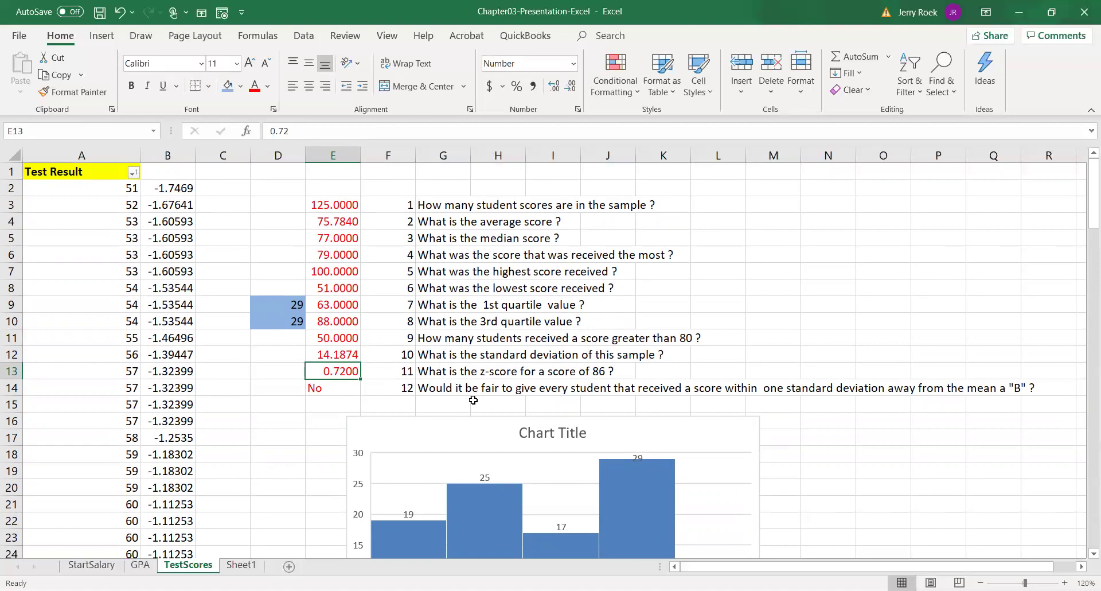
Step: Look over the answers in column E together with the histogram and box plot
left_click_drag(473, 400, 244, 363)
left_click(270, 351)
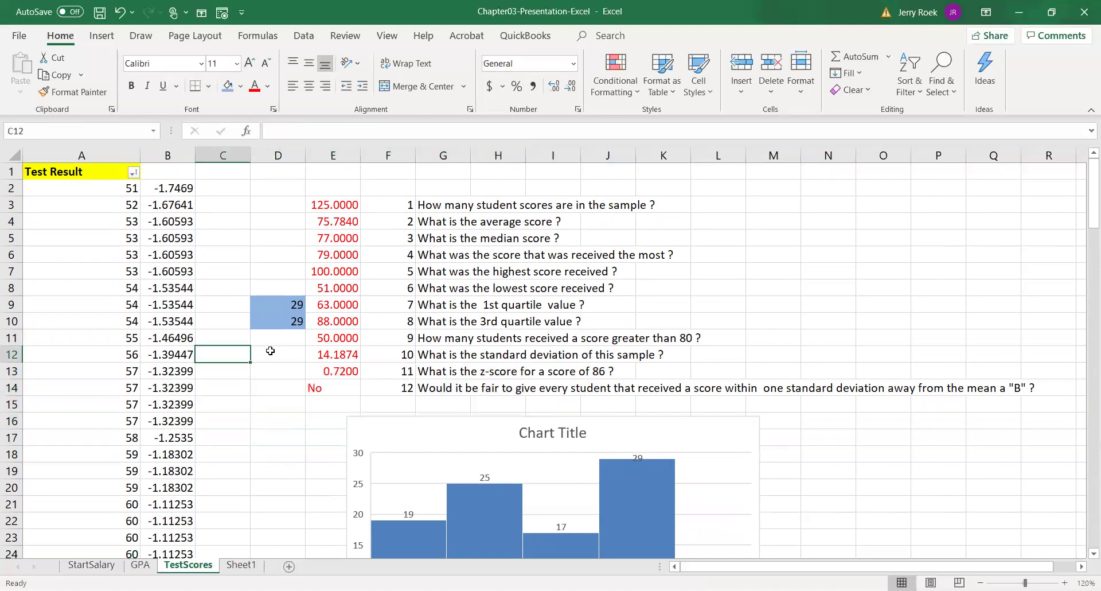
scroll(267, 435, "down", 8)
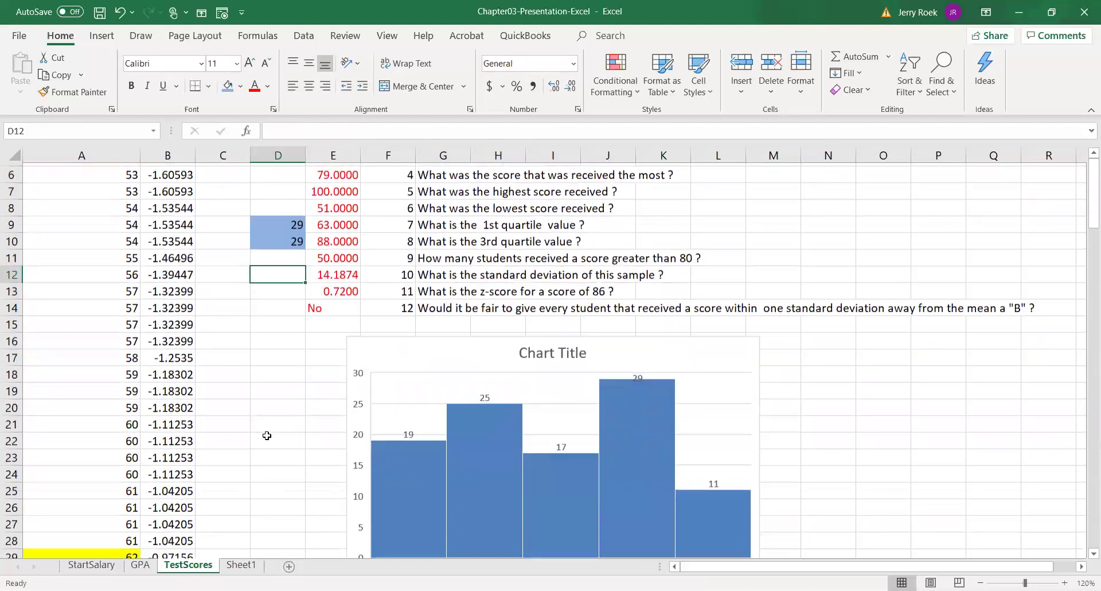
scroll(267, 436, "down", 2)
scroll(266, 436, "up", 10)
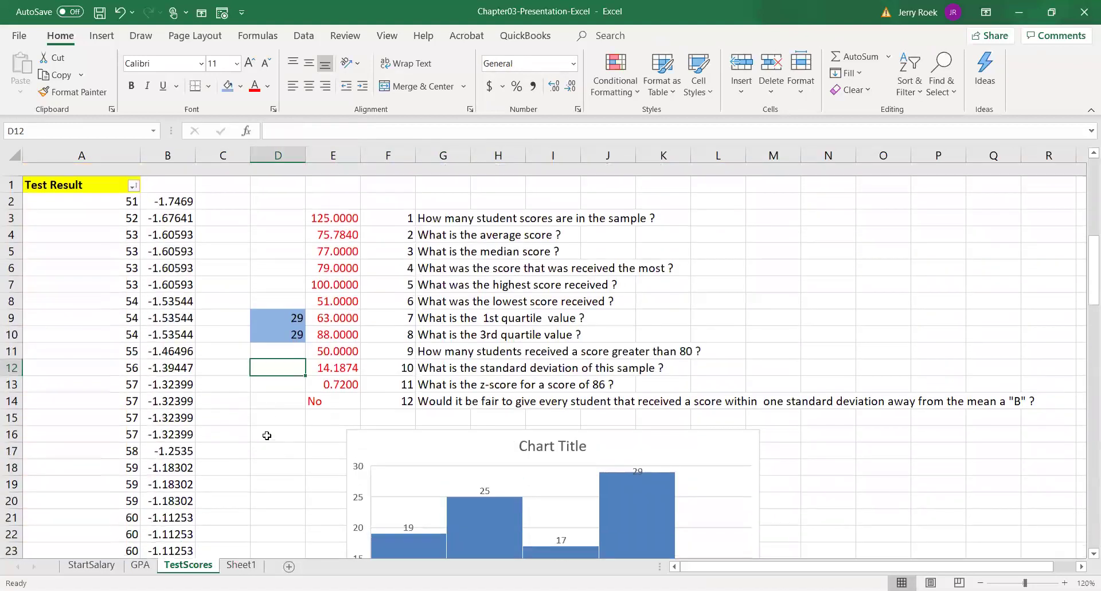
scroll(266, 436, "down", 12)
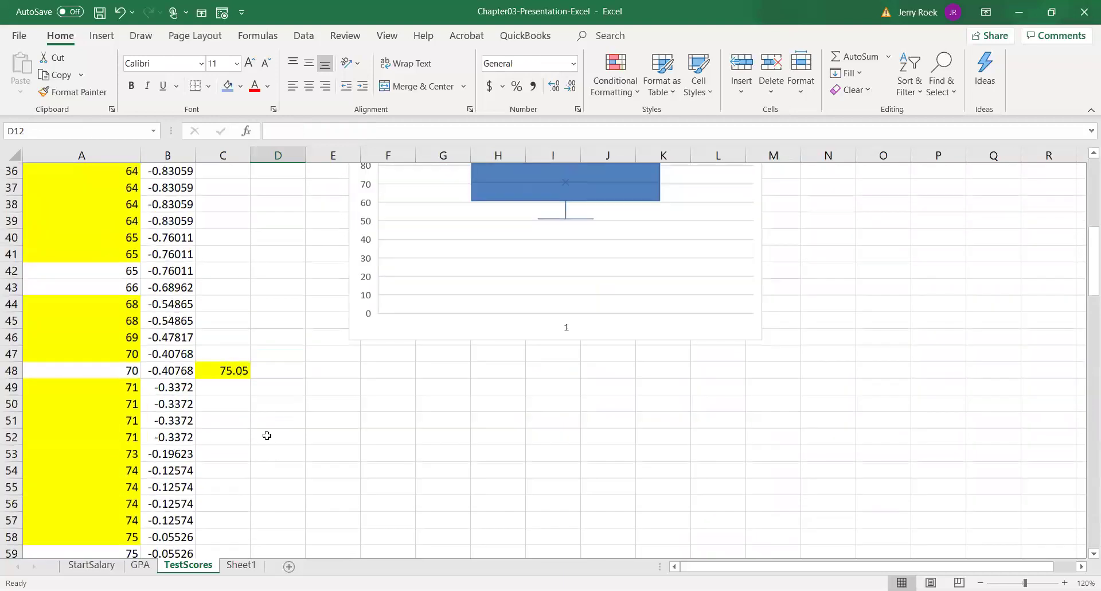
Step: Move the highlighted mean marker from C48 to C59 and set its value to 75.78
left_click(216, 375)
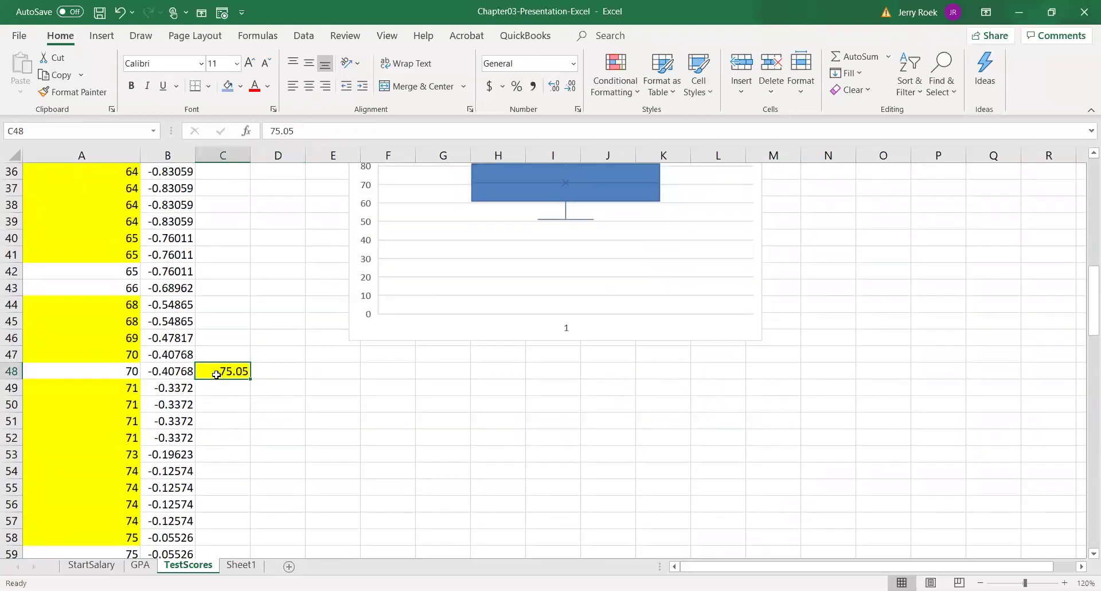
key("ctrl+c")
scroll(223, 441, "down", 2)
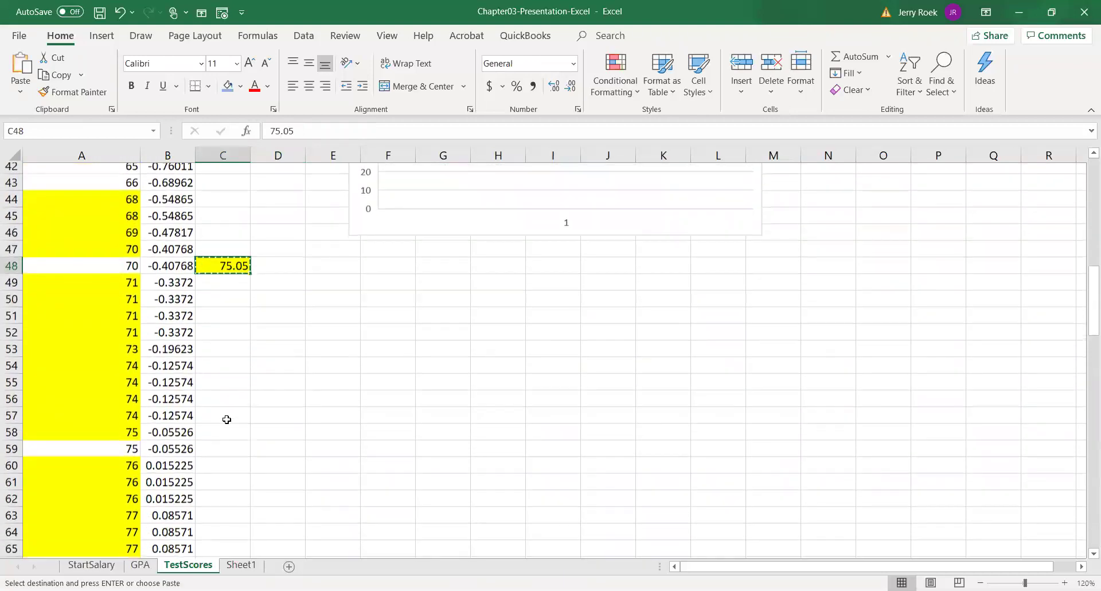
left_click(221, 454)
key("ctrl+v")
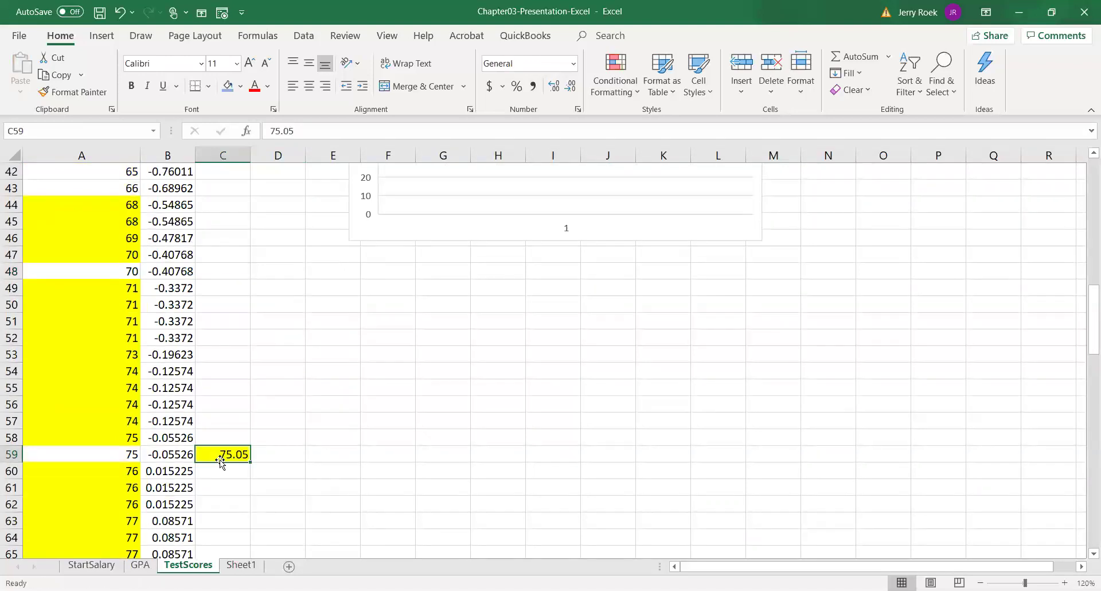
type("75.78")
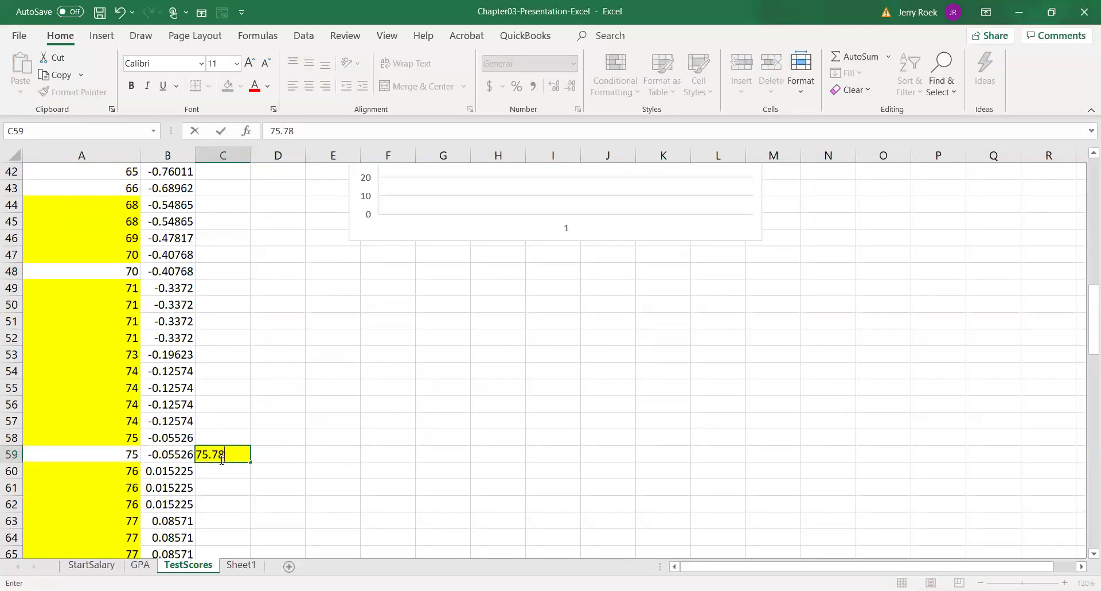
key("Return")
Step: Fill the scores above the mean, A60:A101, with yellow
left_click(116, 455)
left_click_drag(116, 455, 114, 435)
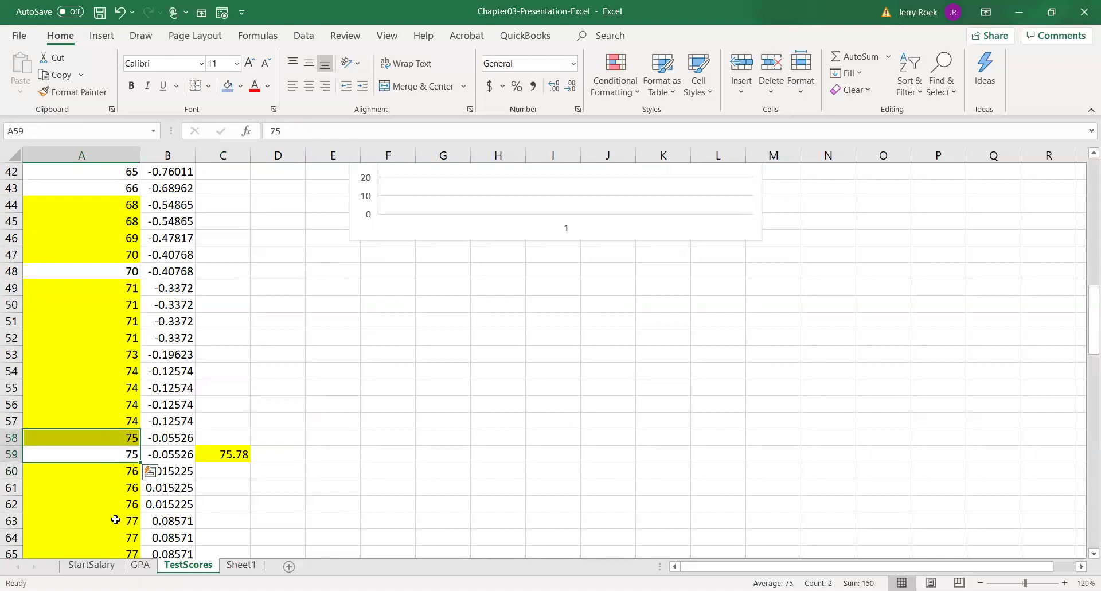
double_click(84, 519)
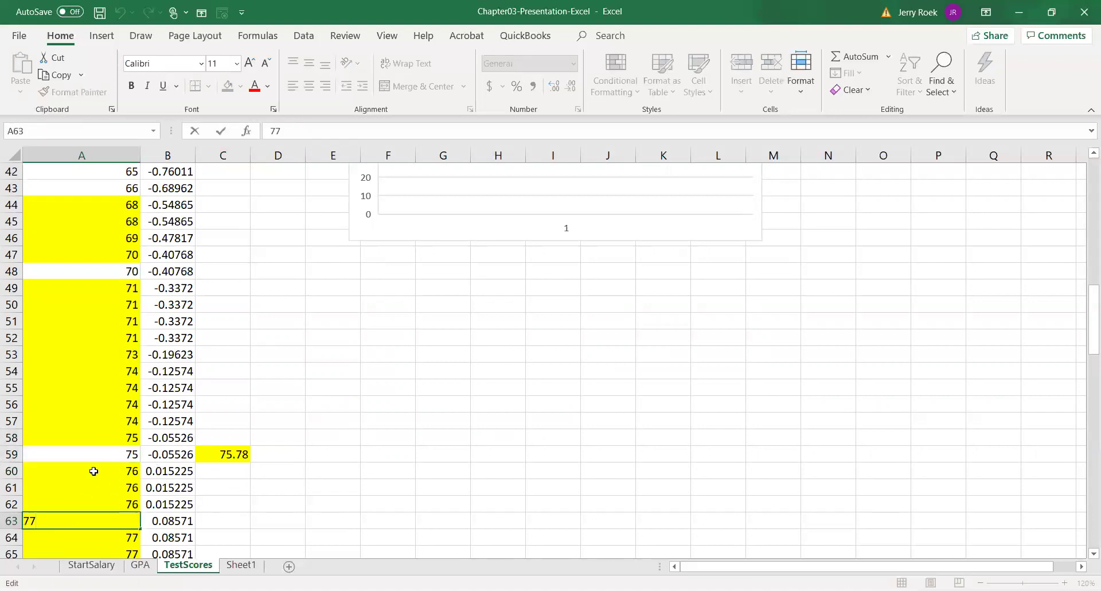
key("Escape")
left_click_drag(93, 470, 91, 571)
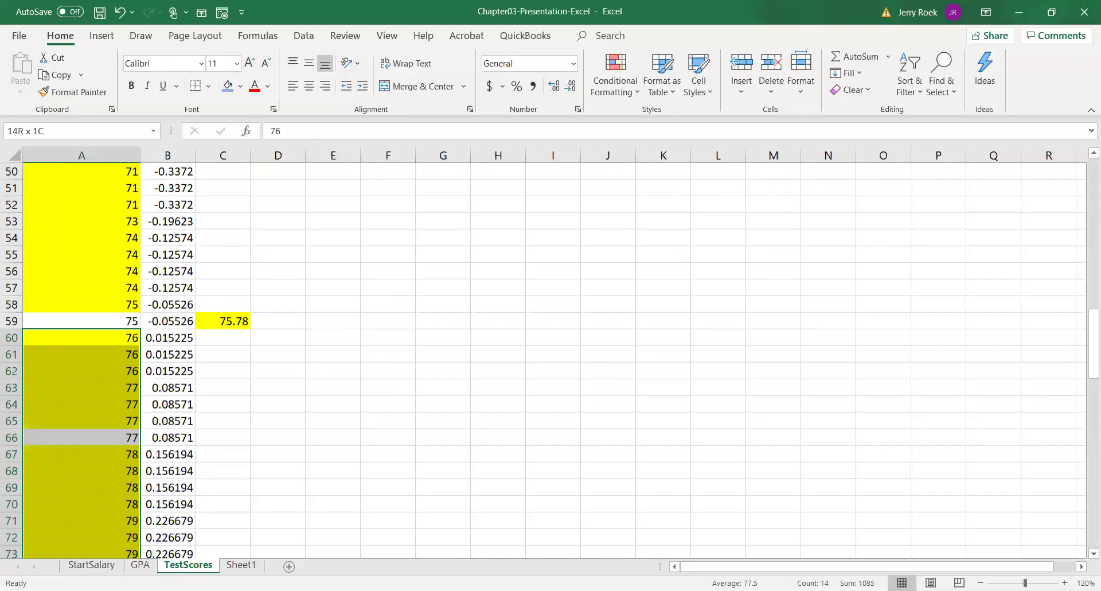
left_click_drag(92, 570, 92, 355)
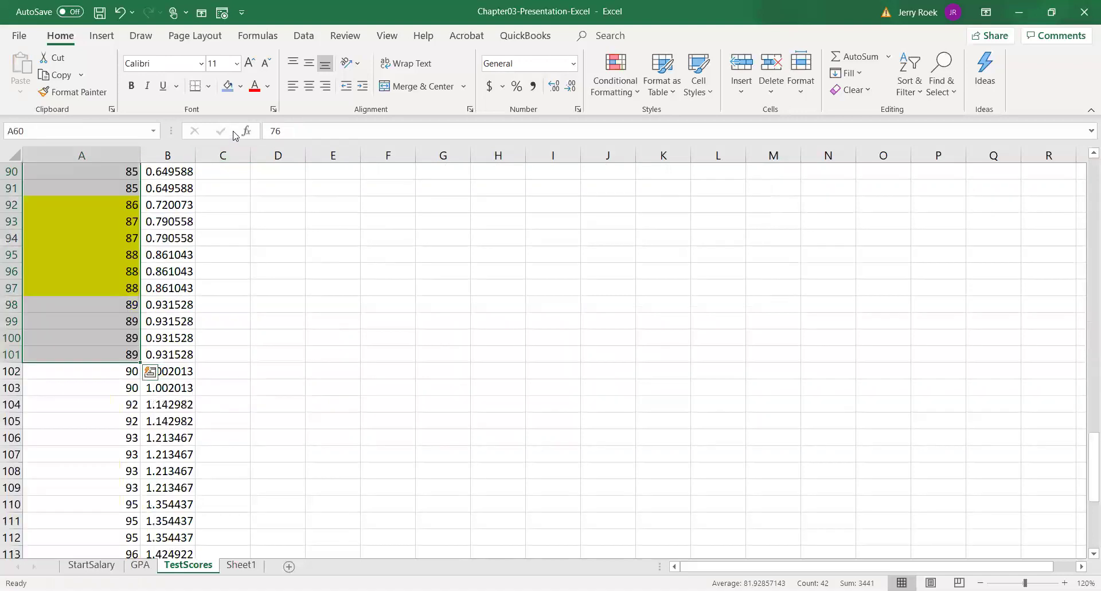
left_click(240, 87)
left_click(263, 220)
Step: Fill the scores from 62 to 75 in A29:A59 with yellow
scroll(150, 327, "up", 14)
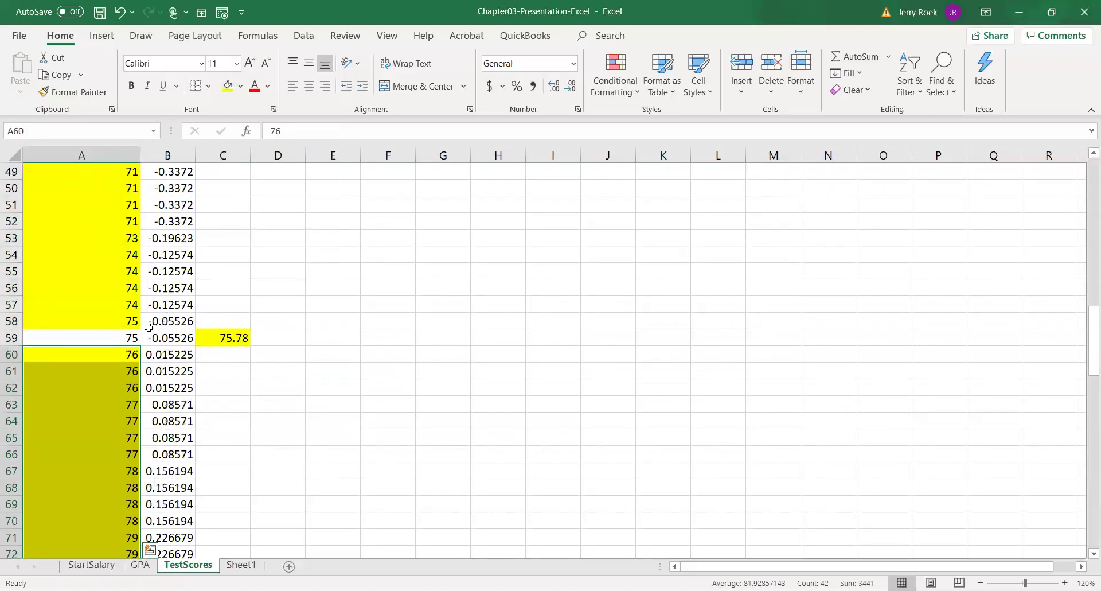
left_click_drag(128, 336, 92, 222)
left_click(228, 86)
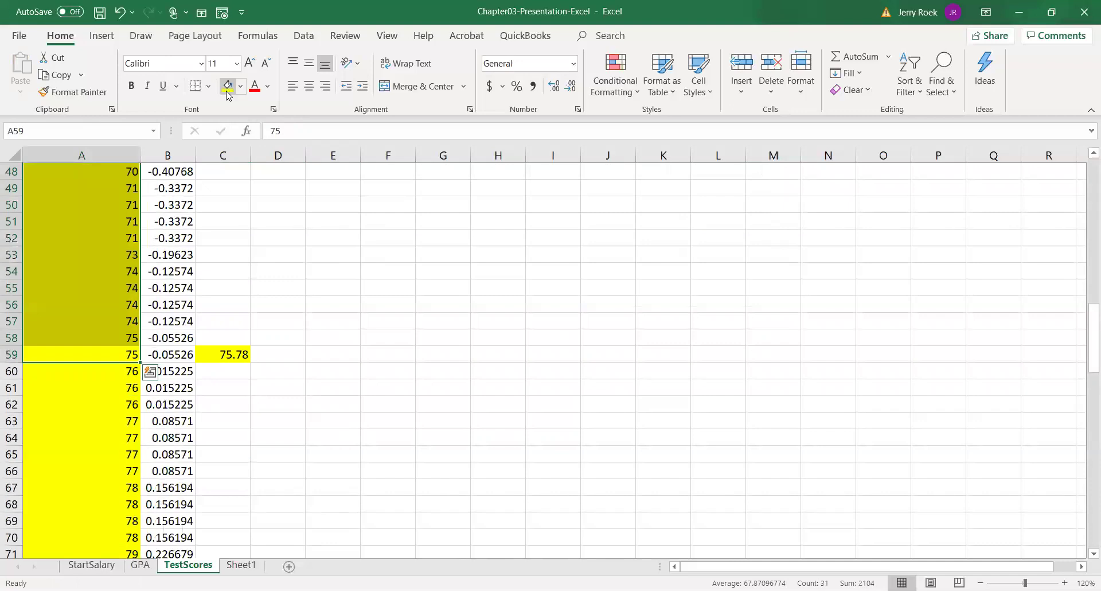
left_click(247, 306)
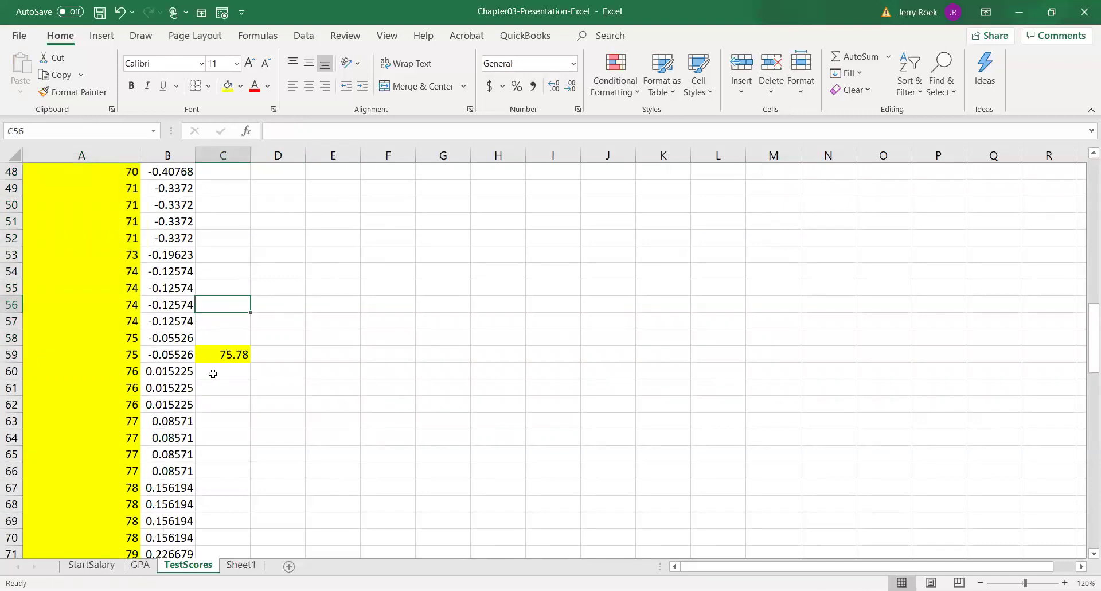
Step: Check the limits of the yellow one-standard-deviation range in column A, from A29 to A101
scroll(174, 377, "down", 4)
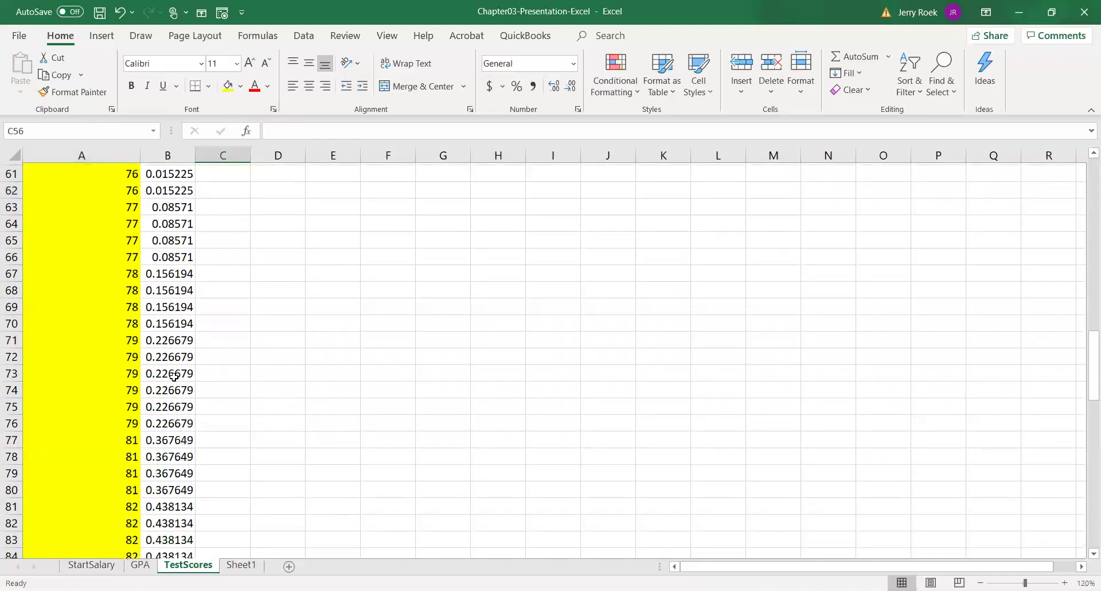
scroll(174, 376, "down", 6)
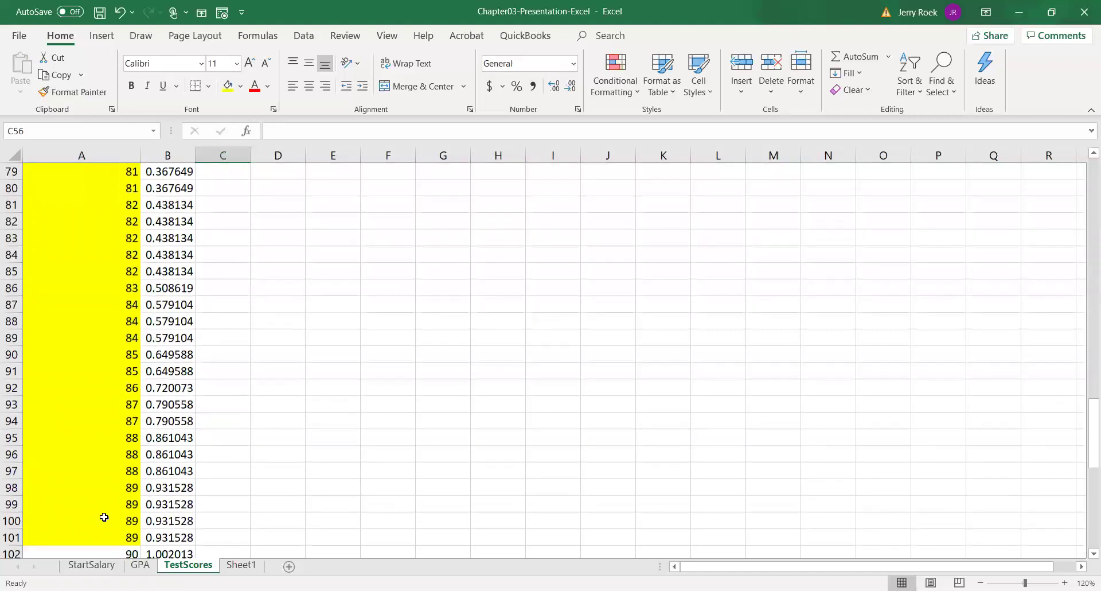
left_click(102, 541)
scroll(146, 428, "up", 17)
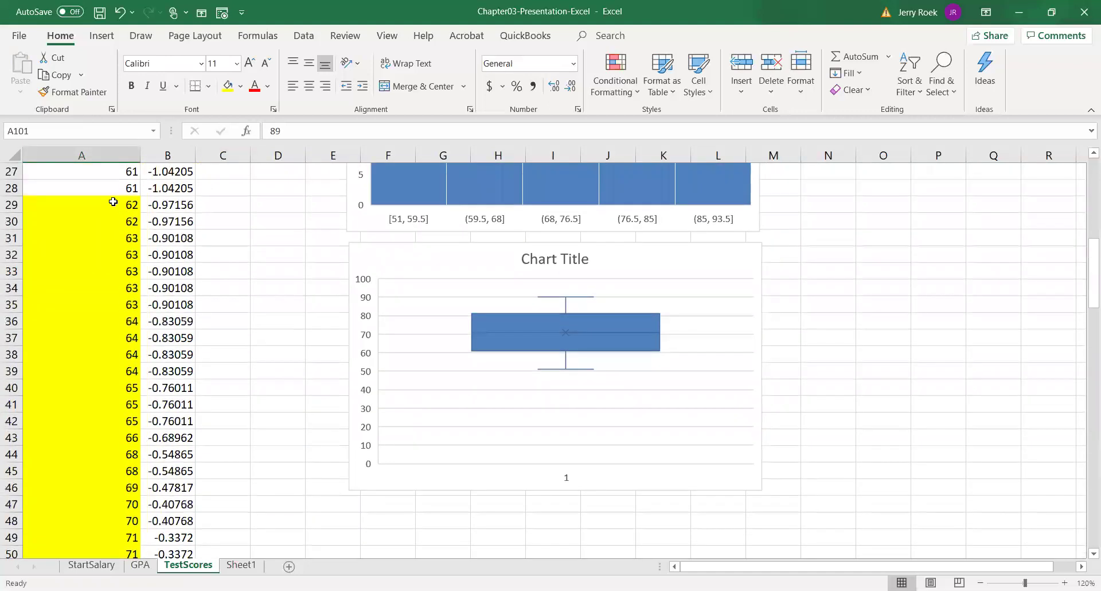
left_click(113, 201)
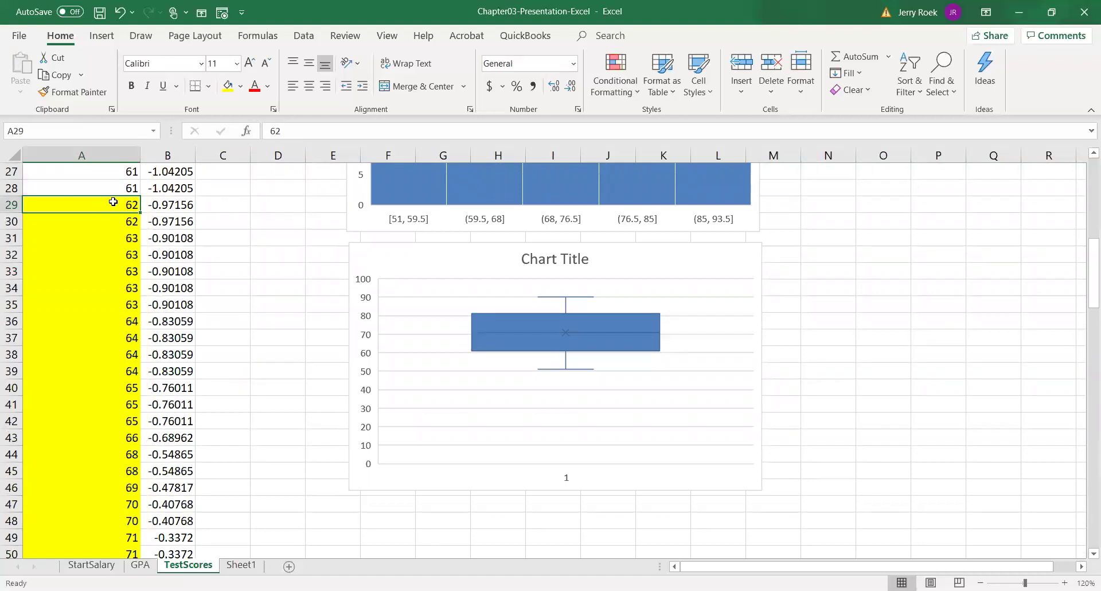
scroll(214, 288, "up", 1)
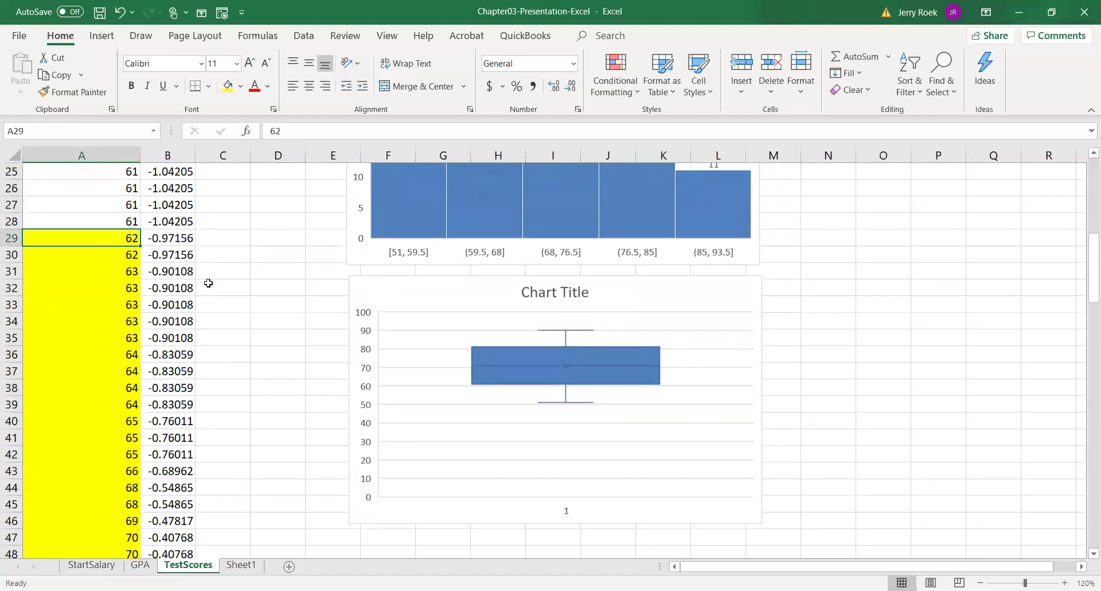
scroll(155, 320, "down", 9)
scroll(155, 320, "down", 10)
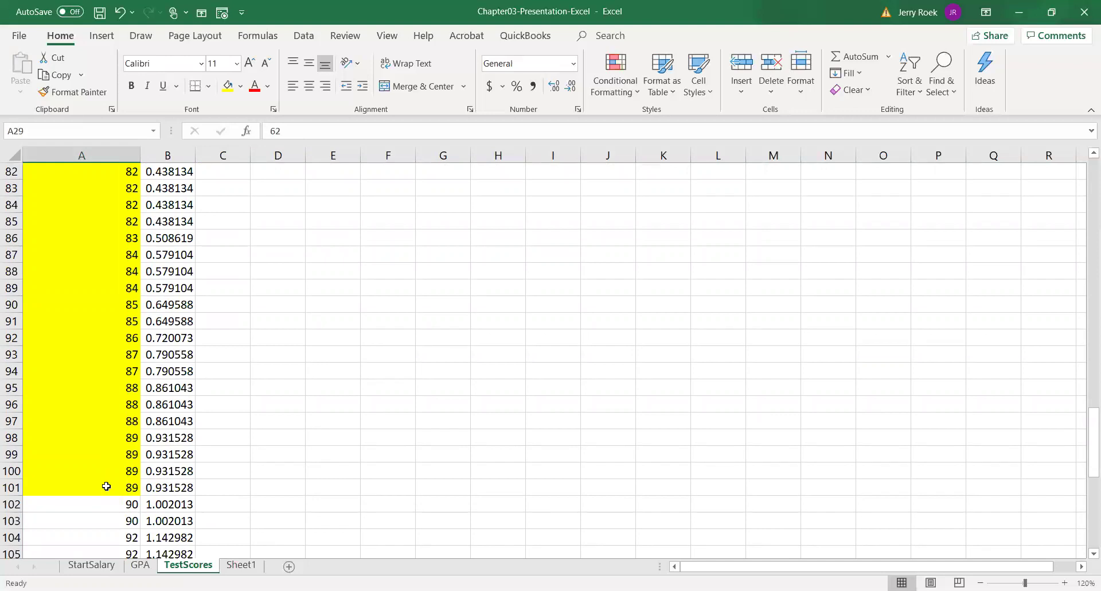
scroll(106, 486, "up", 20)
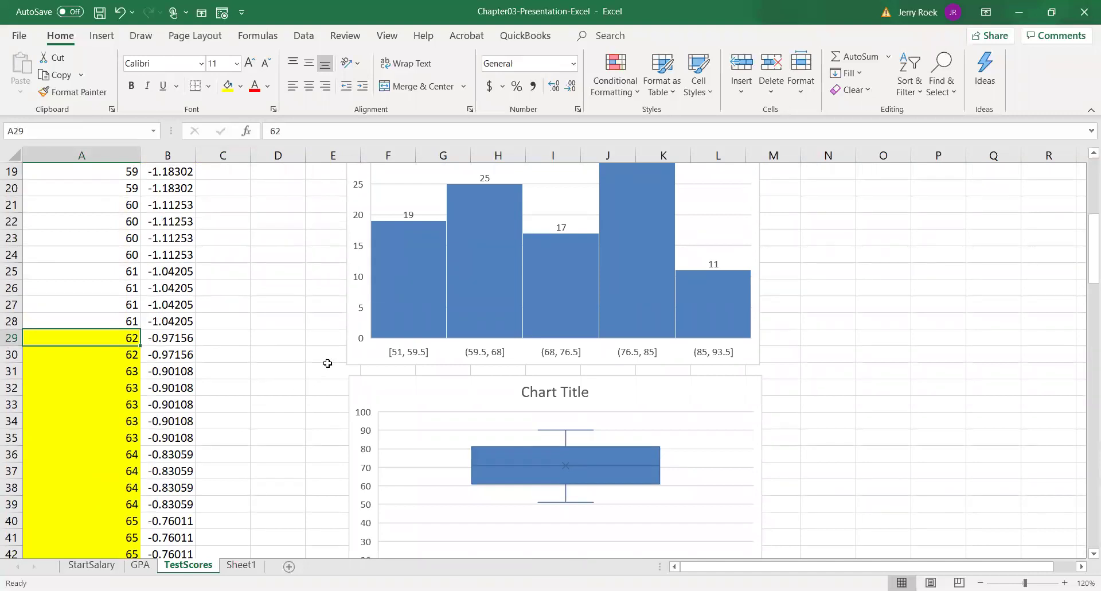
Step: Examine the histogram's bars and the box plot's mean value alongside the answers in column E
scroll(328, 363, "up", 4)
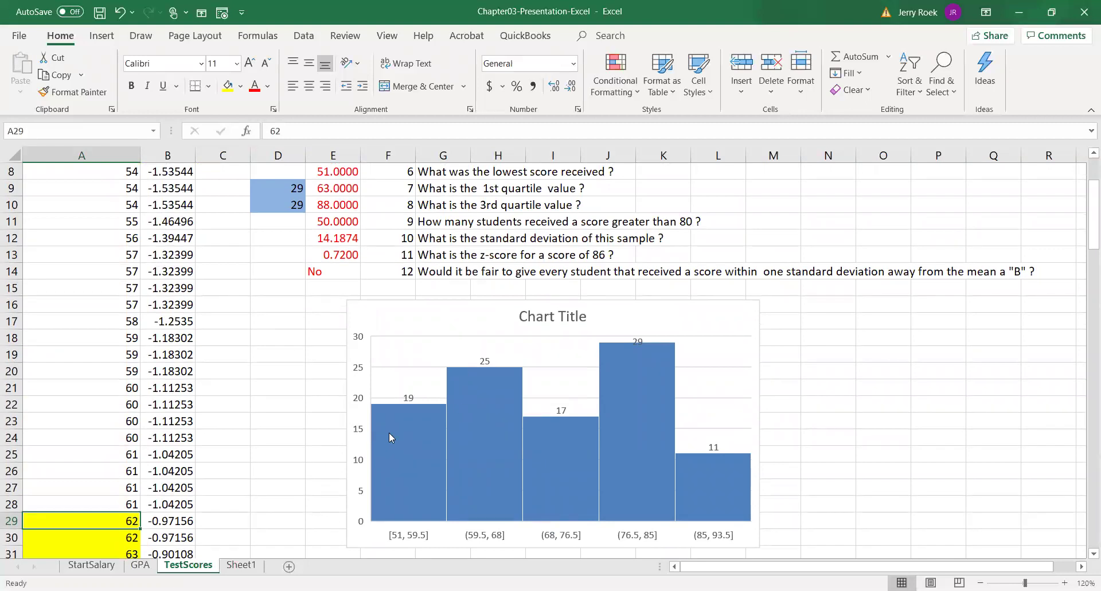
mouse_move(389, 434)
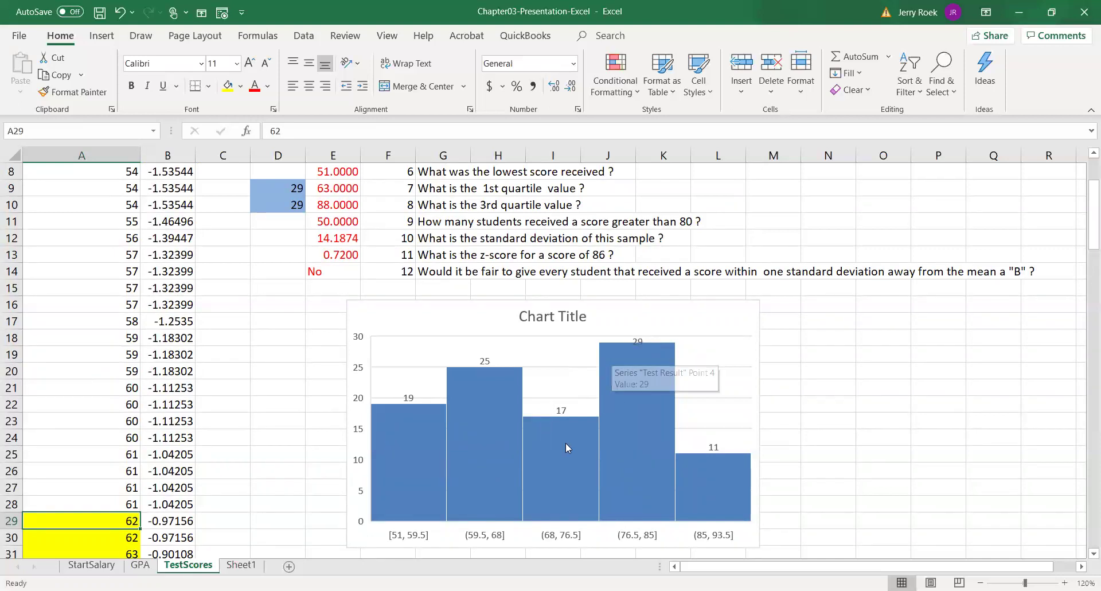
mouse_move(603, 452)
mouse_move(618, 436)
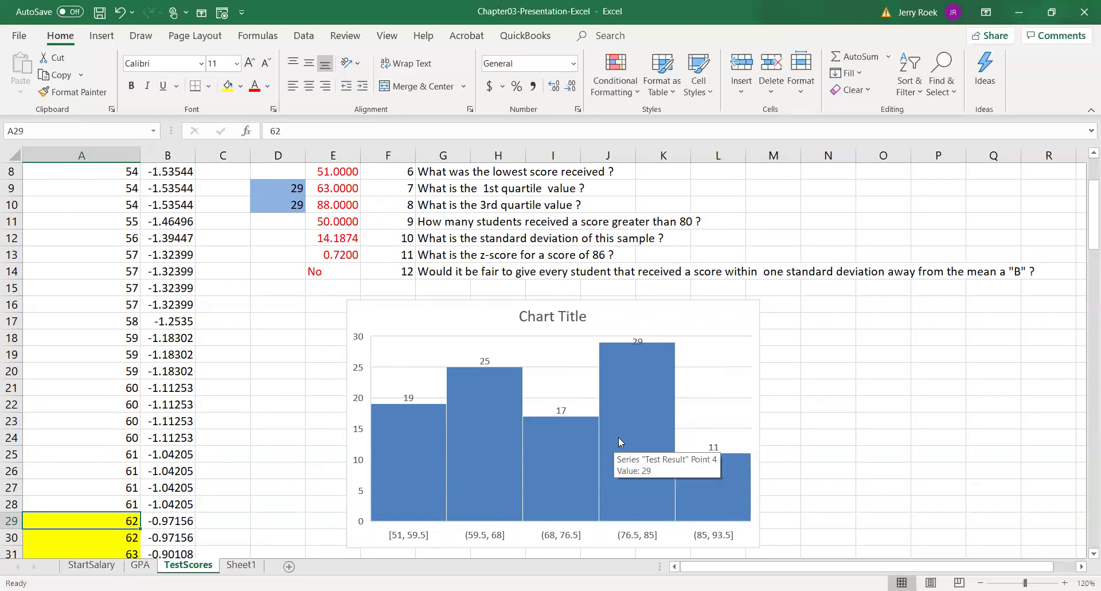
mouse_move(722, 467)
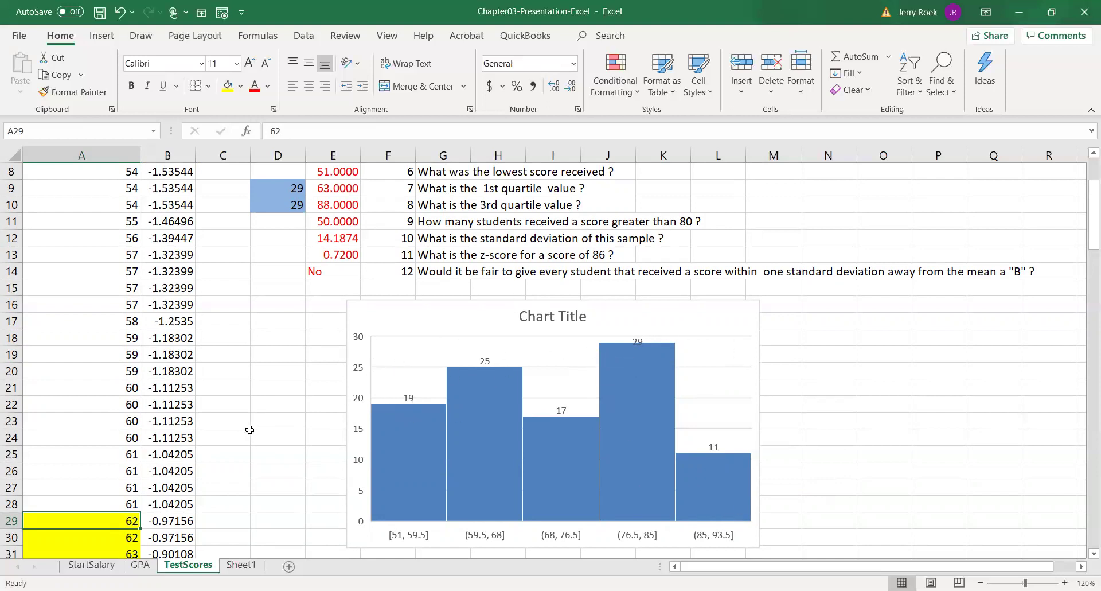
scroll(266, 463, "down", 6)
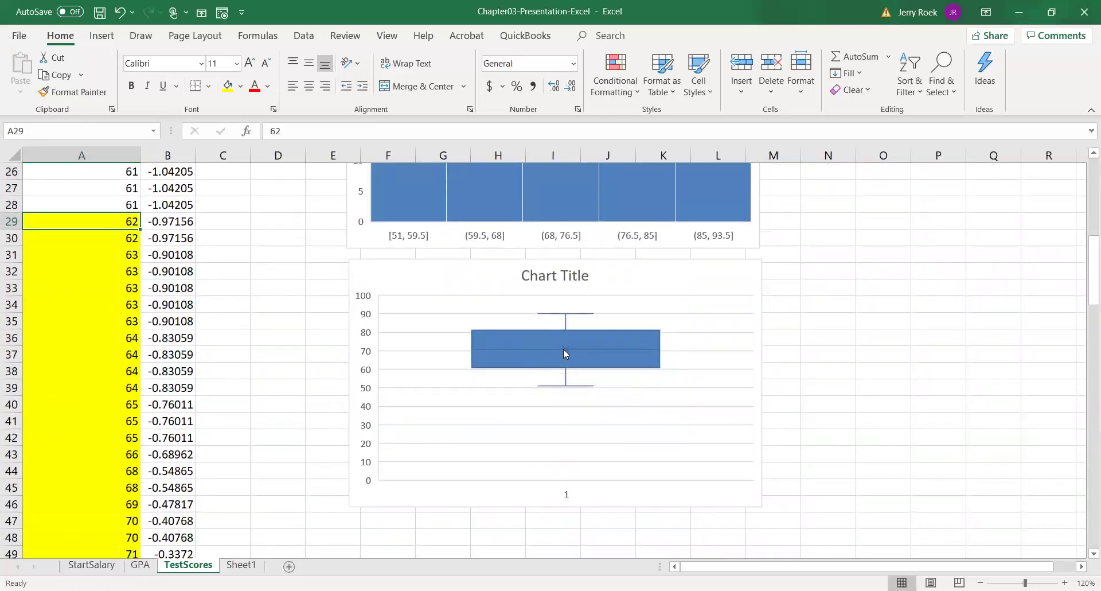
mouse_move(564, 349)
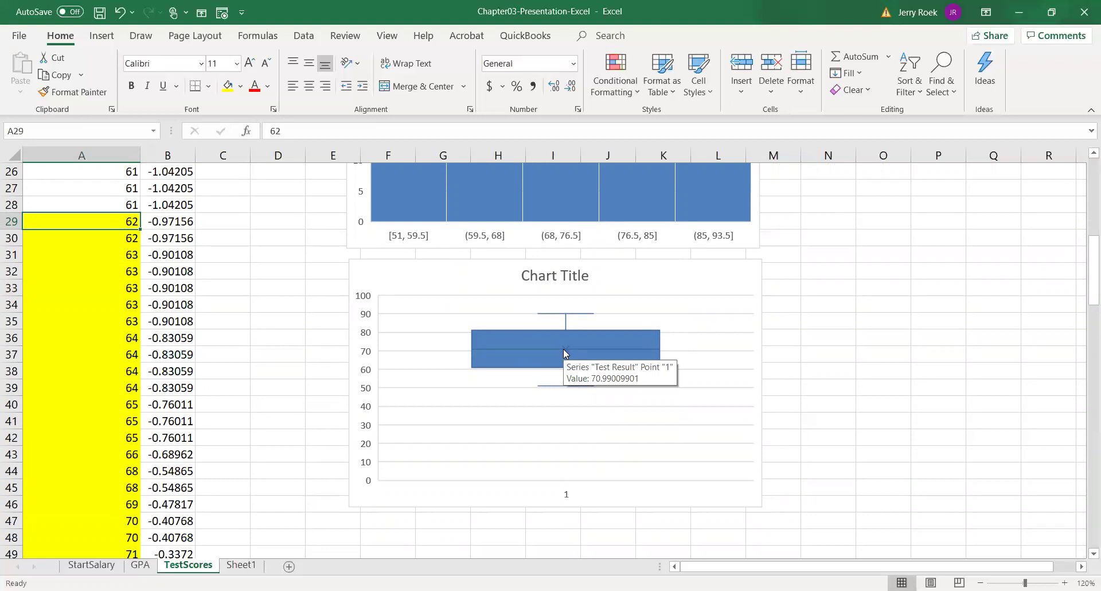
scroll(543, 347, "up", 7)
scroll(543, 346, "up", 1)
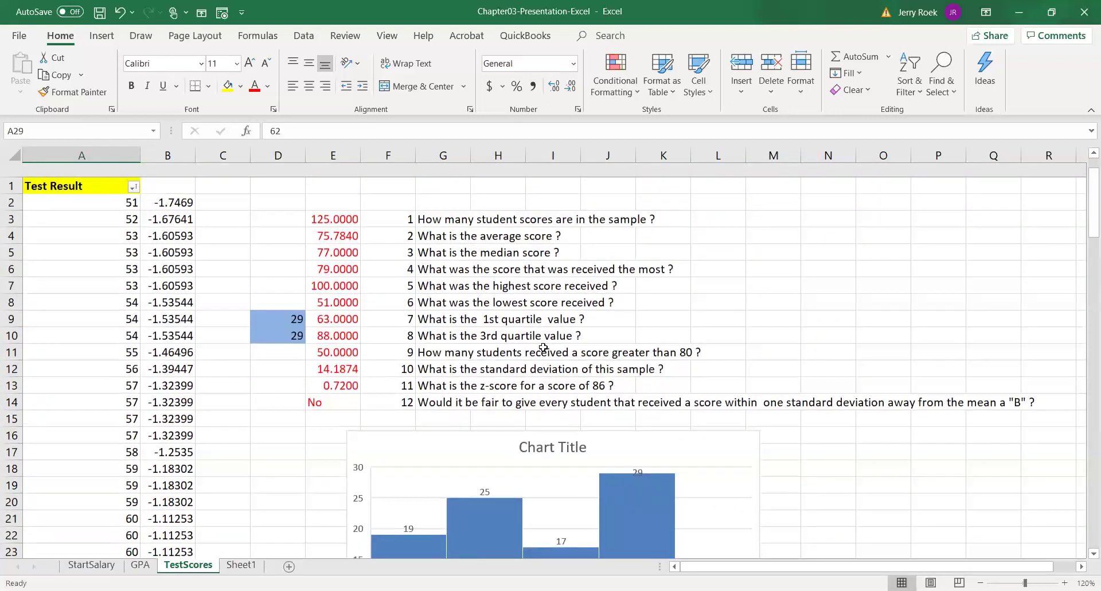
scroll(544, 348, "down", 9)
scroll(545, 352, "up", 9)
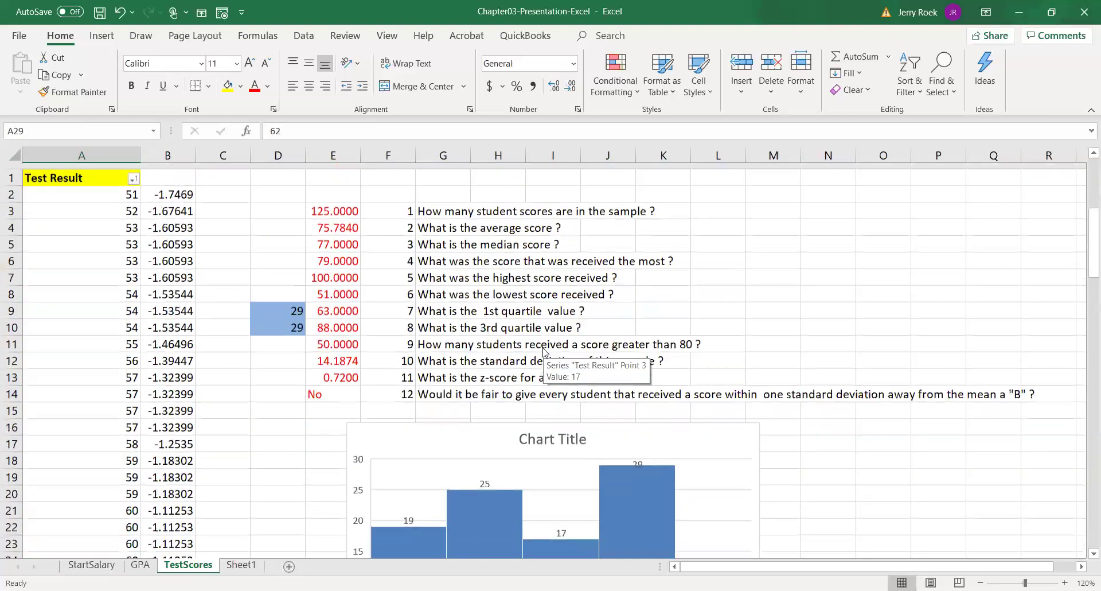
scroll(543, 351, "down", 1)
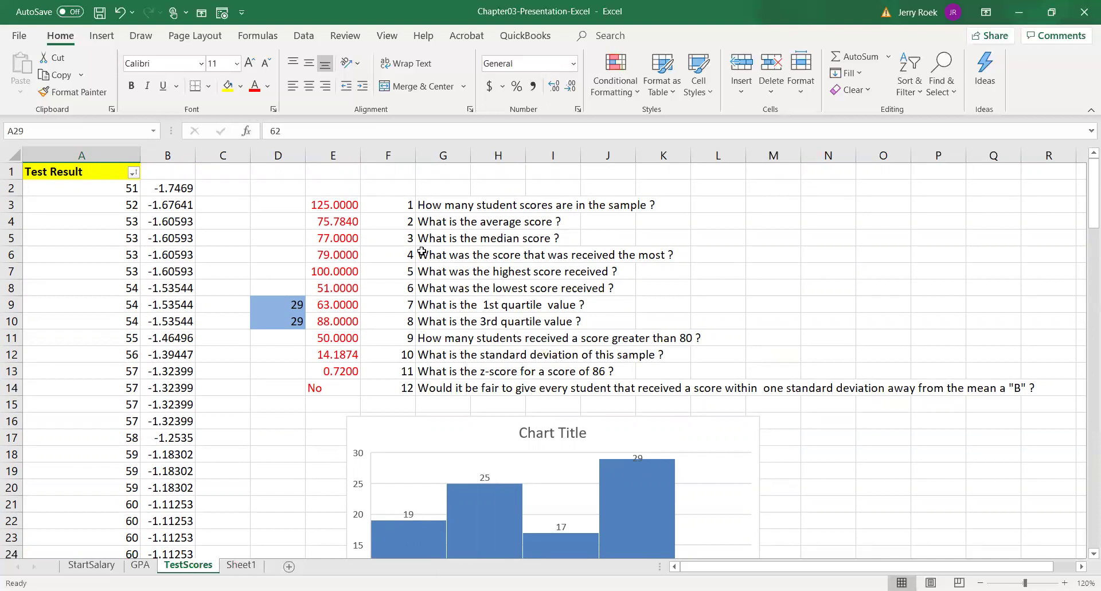
Step: Review the statistics formulas in E3:E12 one by one, from the score count to the standard deviation
left_click(305, 204)
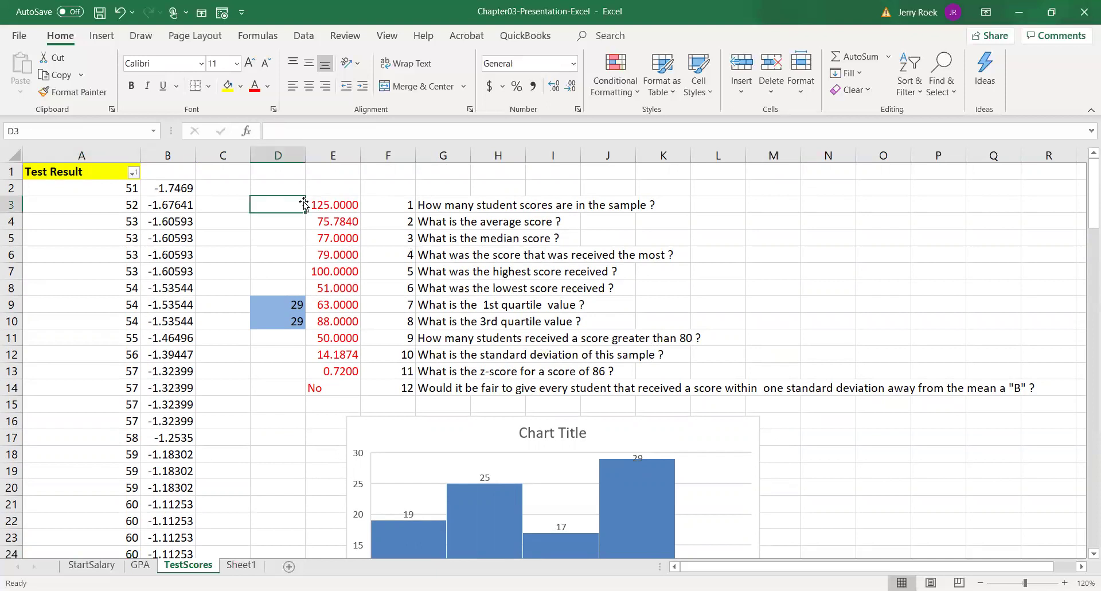
key("Right")
key("Down")
key("Down")
key("Down")
key("Down")
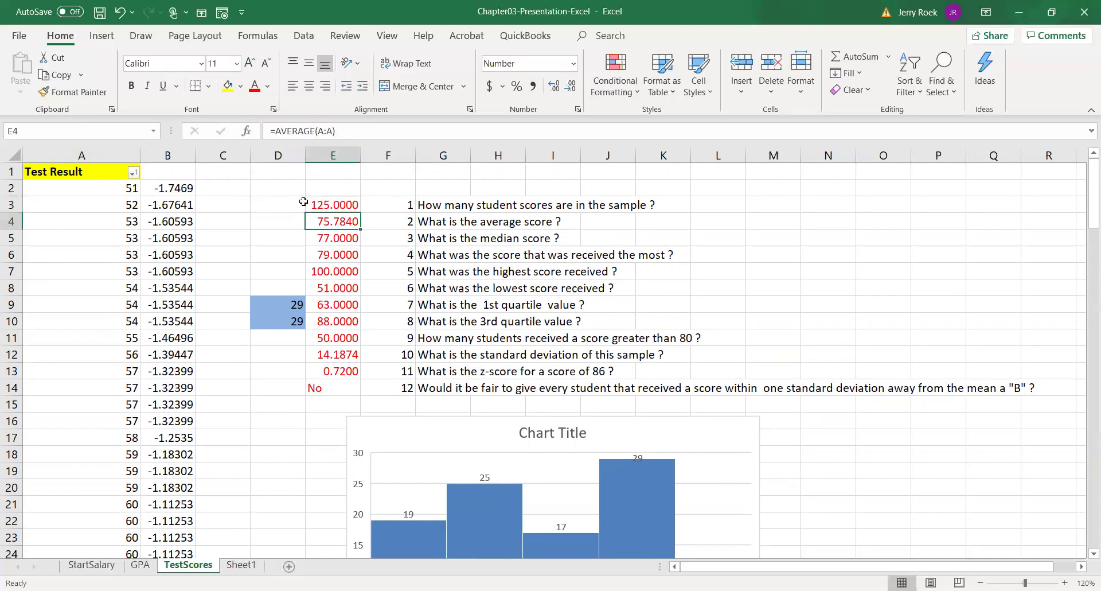
key("Down")
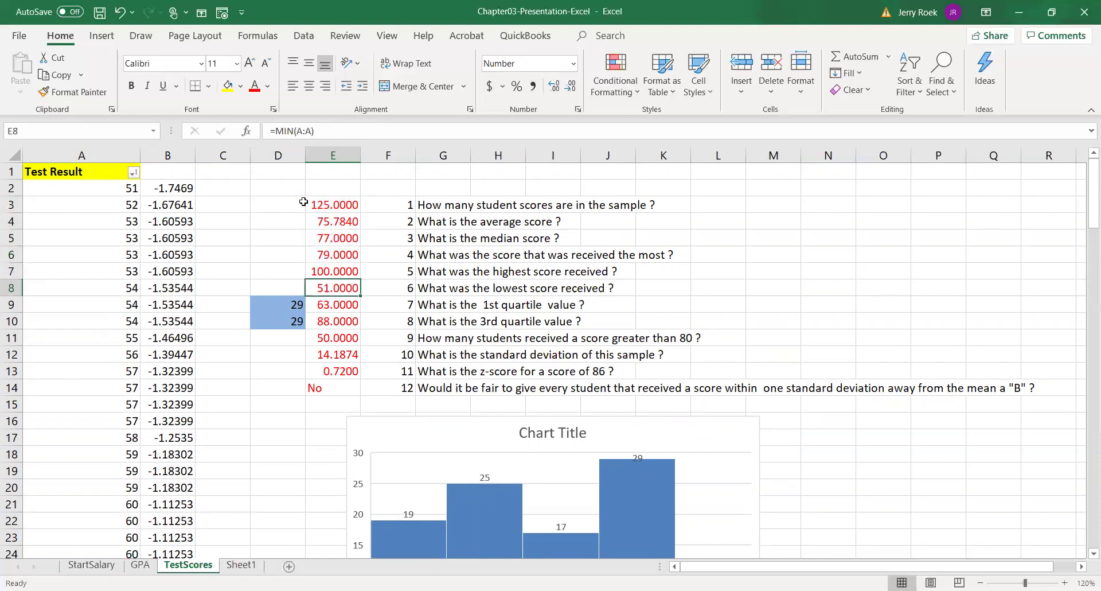
key("Down")
key("Down")
key("Down")
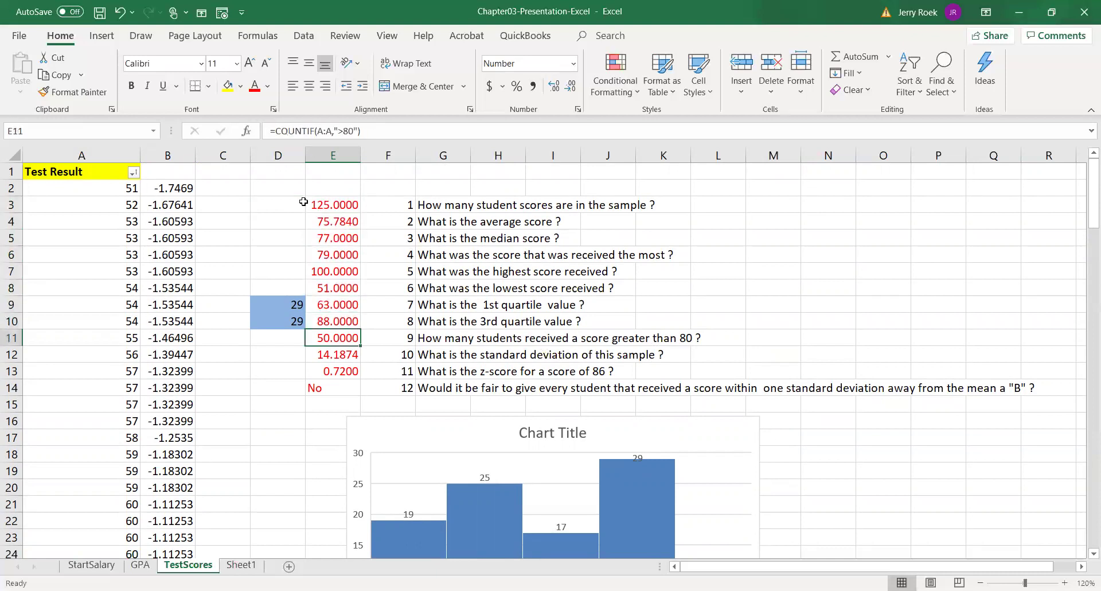
key("Down")
key("Down")
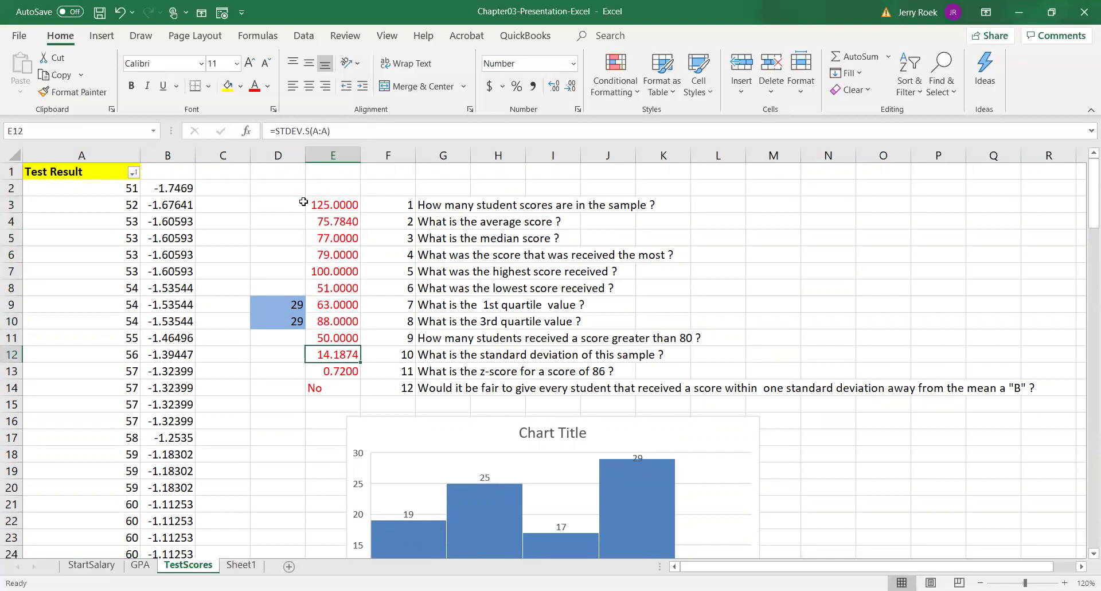